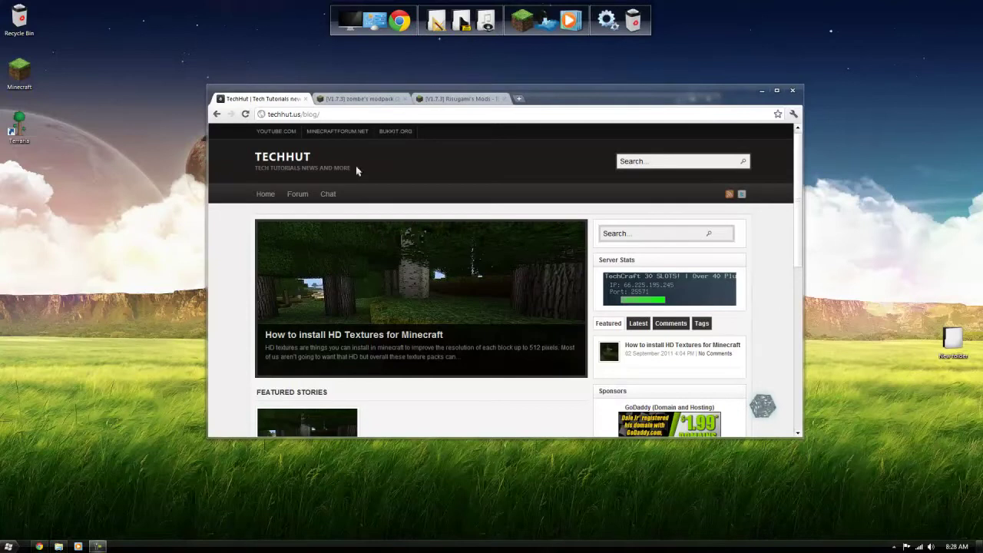
Look through Zombe's modpack forum thread for its download link.
click(390, 101)
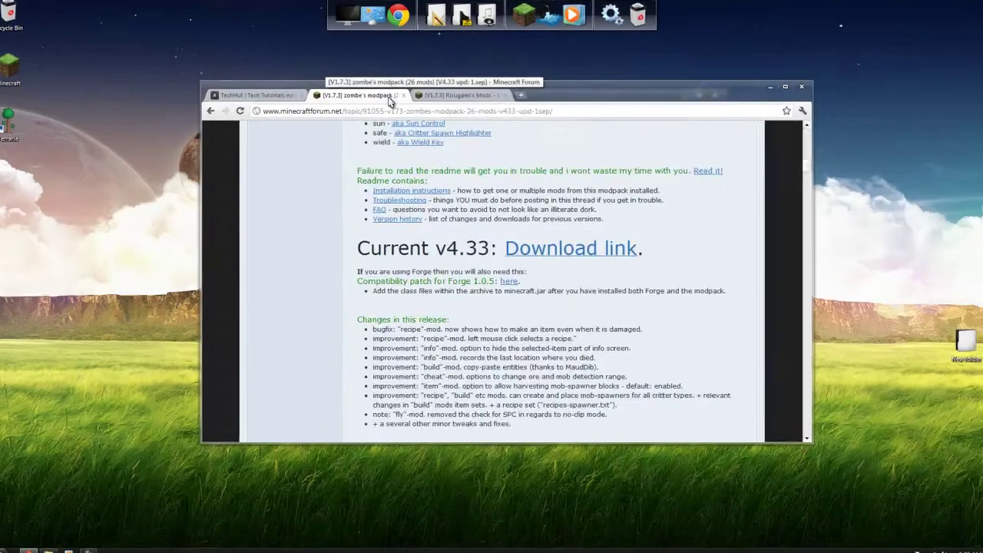
scroll(415, 198, up, 5)
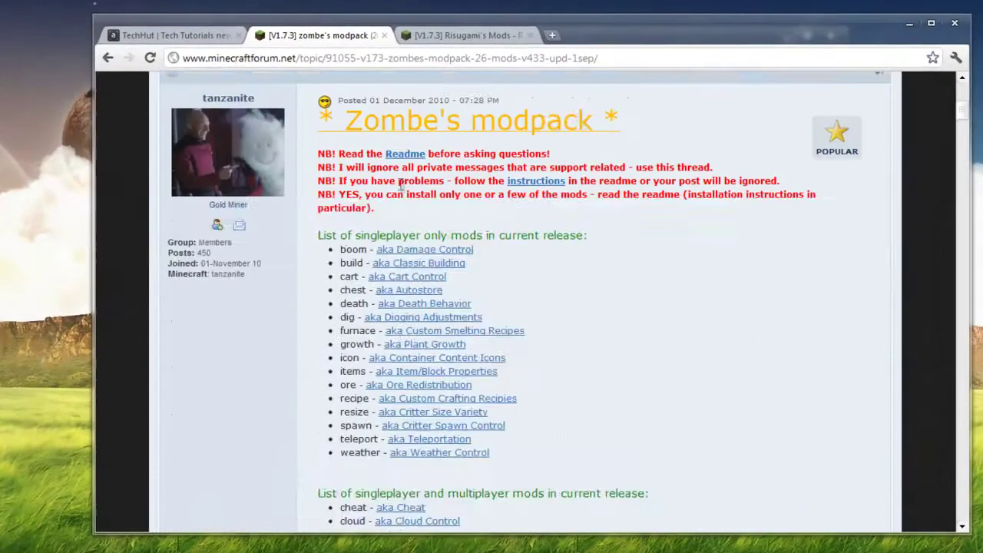
scroll(400, 188, up, 4)
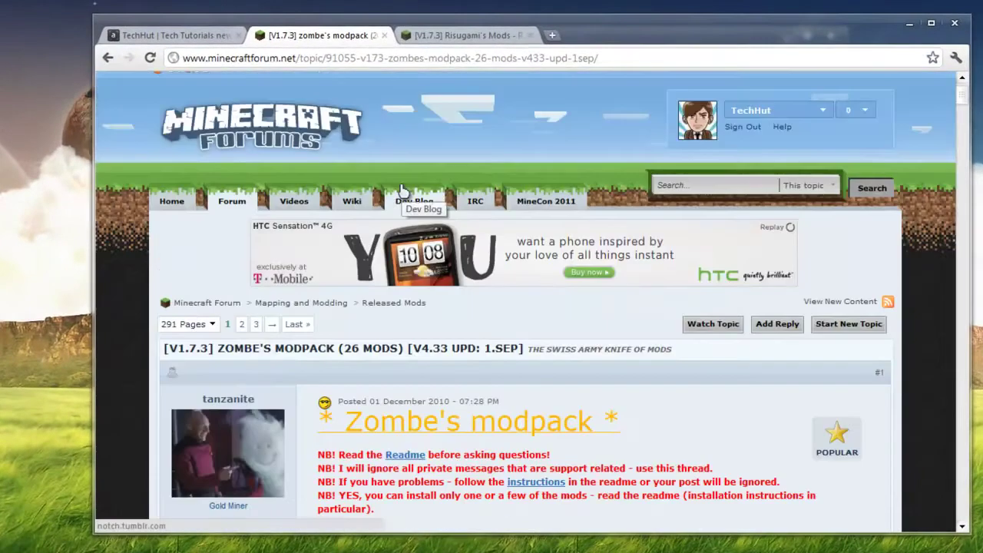
scroll(400, 192, down, 2)
scroll(579, 233, down, 4)
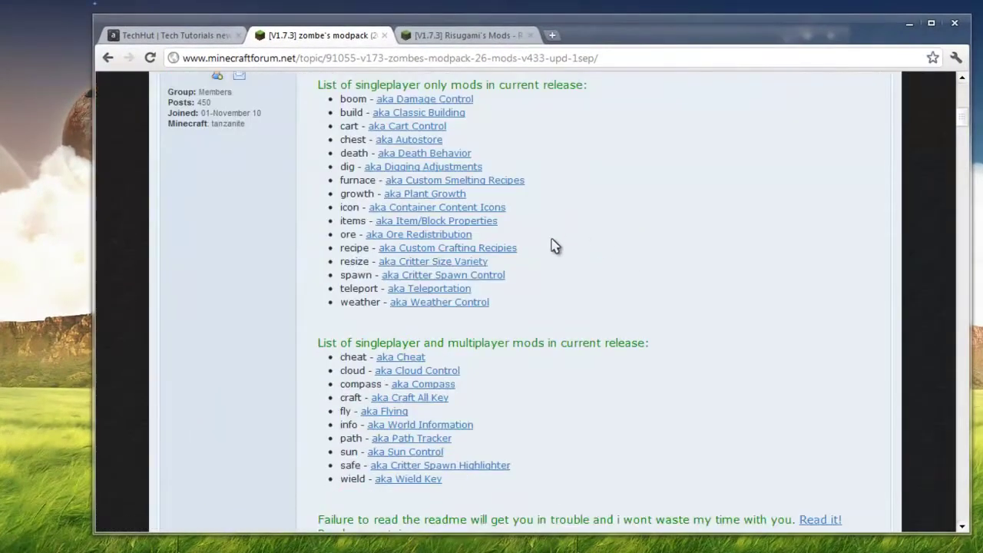
scroll(555, 246, up, 4)
scroll(450, 288, down, 4)
scroll(641, 324, down, 4)
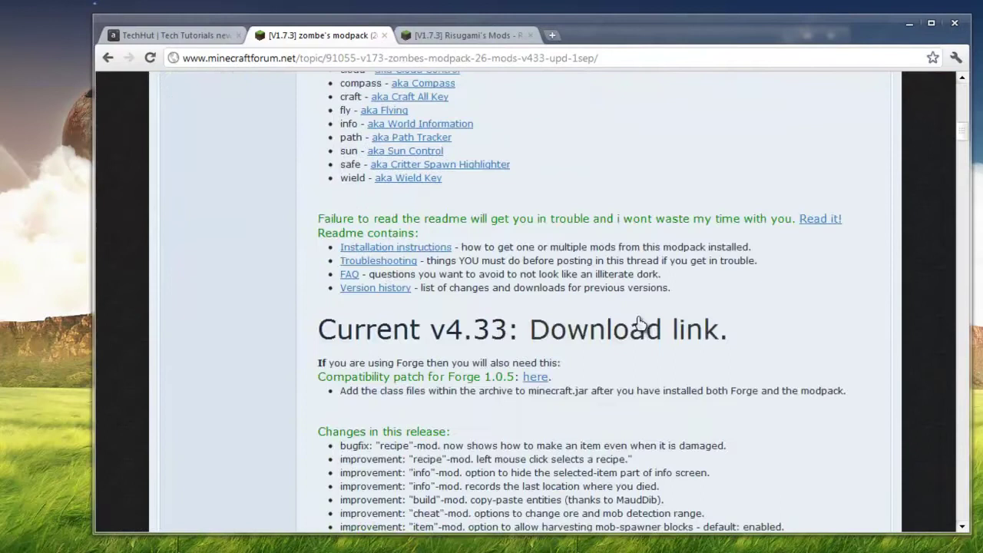
scroll(461, 318, up, 3)
scroll(592, 376, down, 2)
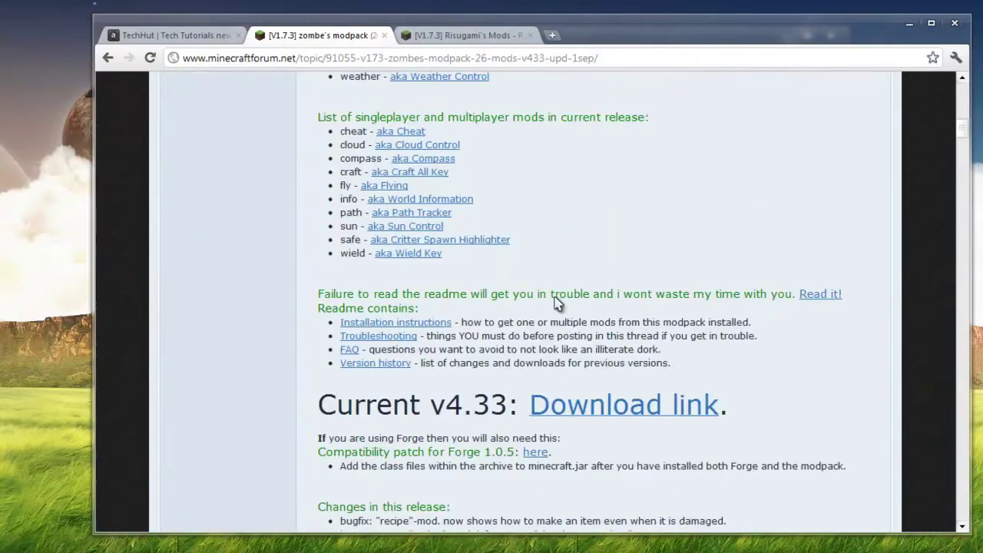
Glance at Risugami's Mods thread, then return to Zombe's modpack download link.
click(470, 40)
scroll(511, 295, down, 10)
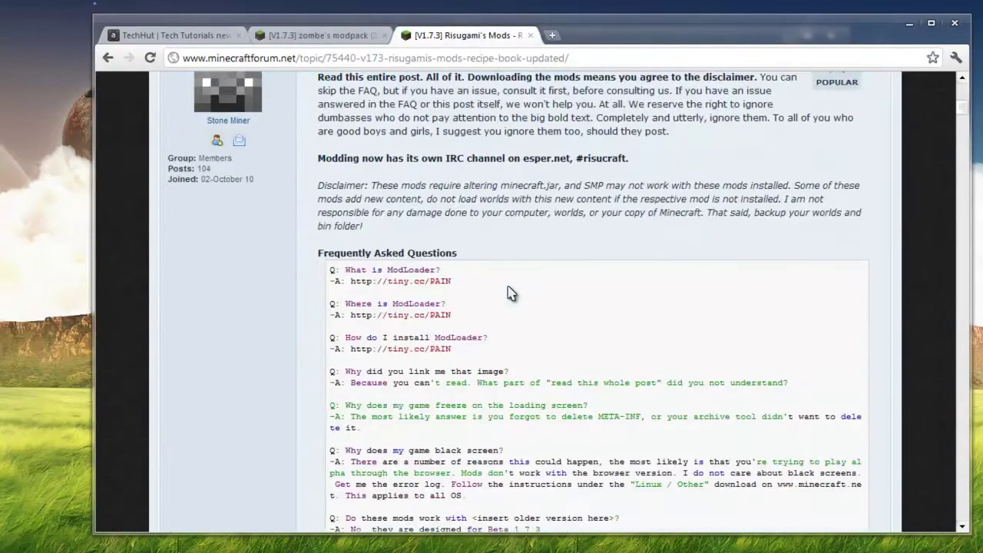
scroll(513, 295, up, 10)
click(321, 37)
scroll(566, 169, down, 2)
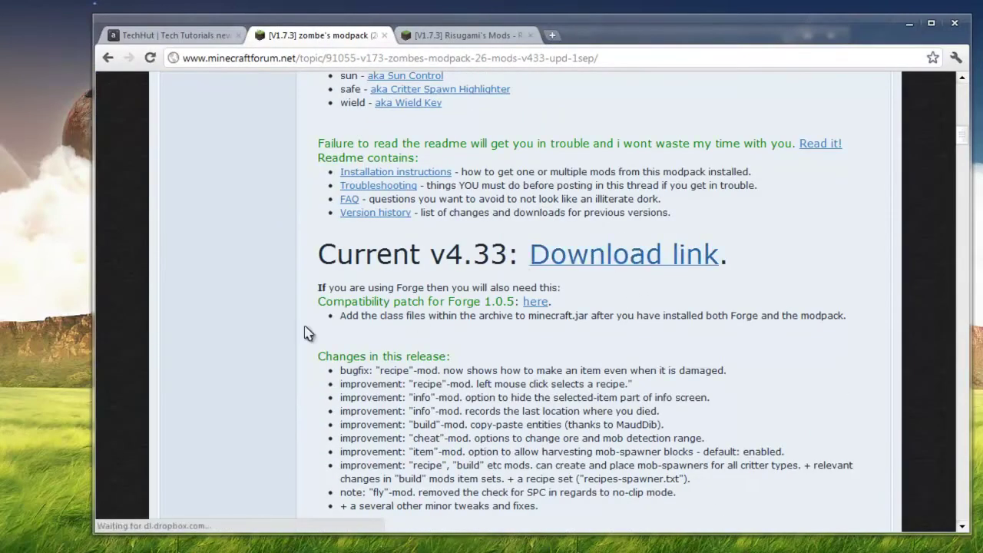
scroll(199, 338, down, 1)
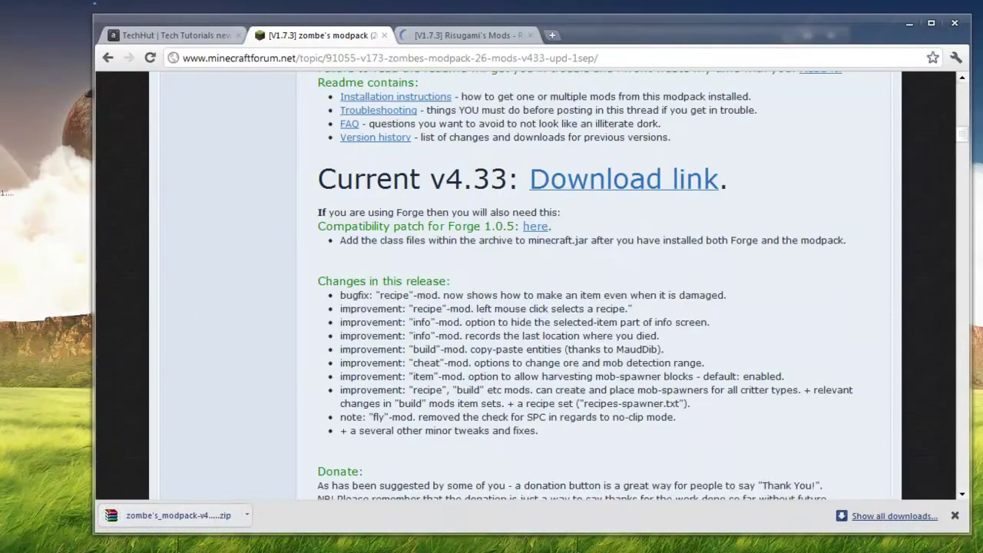
Download ModLoader.zip from the Risugami's Mods thread's 'Download (Direct)' link.
click(446, 36)
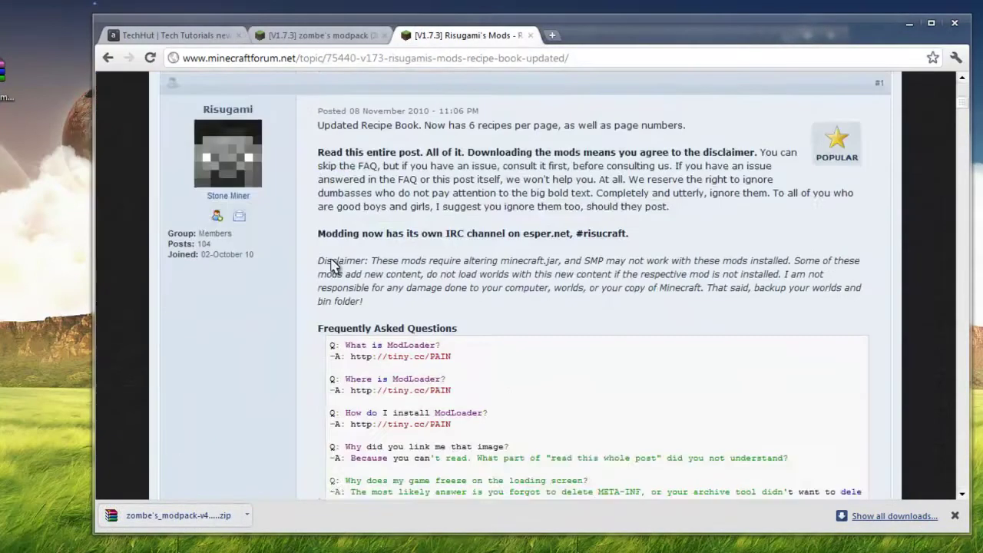
scroll(307, 261, down, 10)
scroll(331, 269, down, 6)
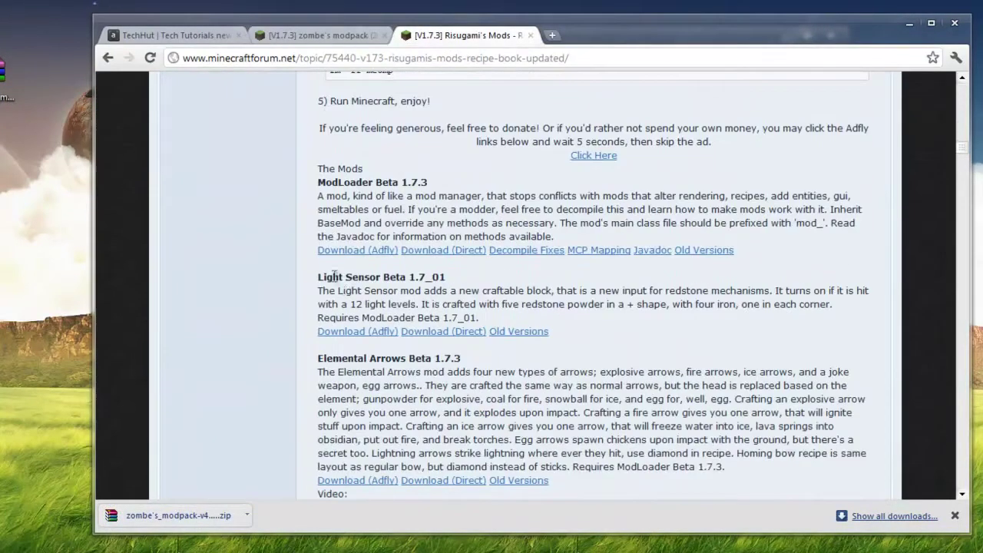
click(408, 250)
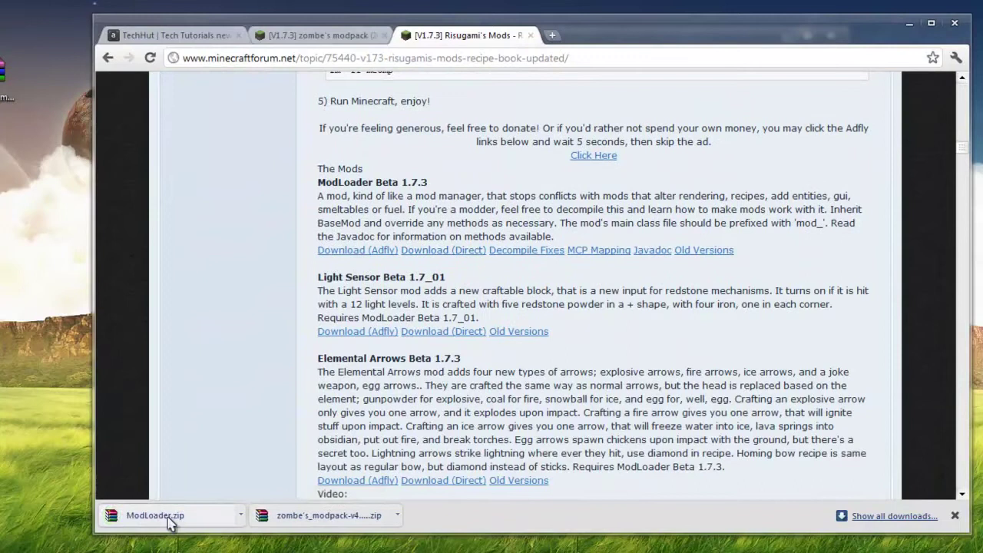
scroll(403, 274, down, 1)
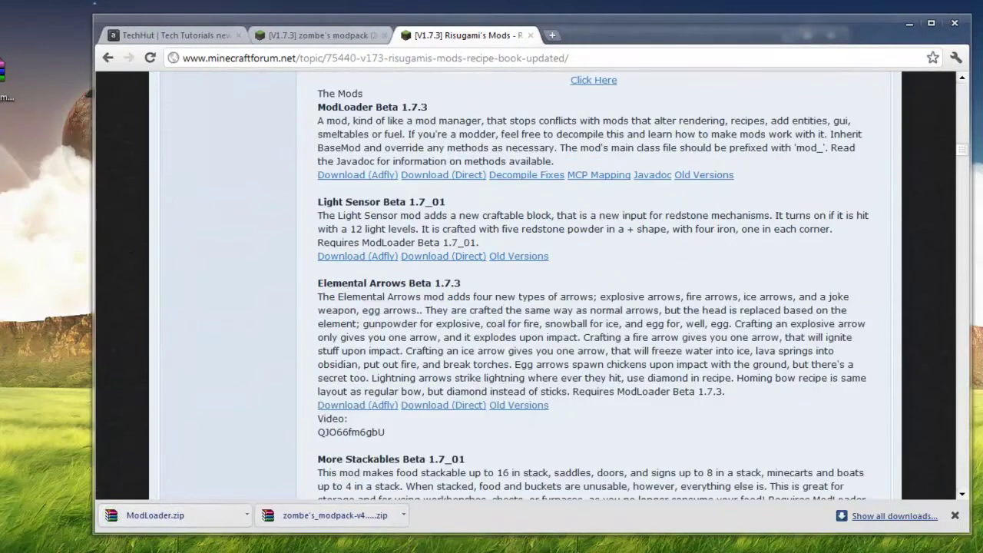
Clear the desktop and open the Roaming folder through a %appdata% Start search.
click(910, 23)
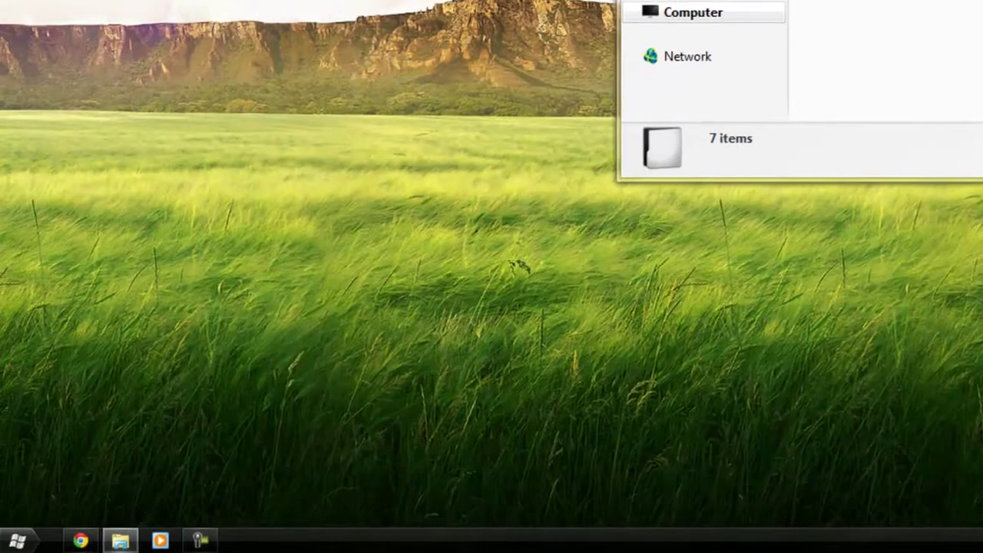
click(120, 540)
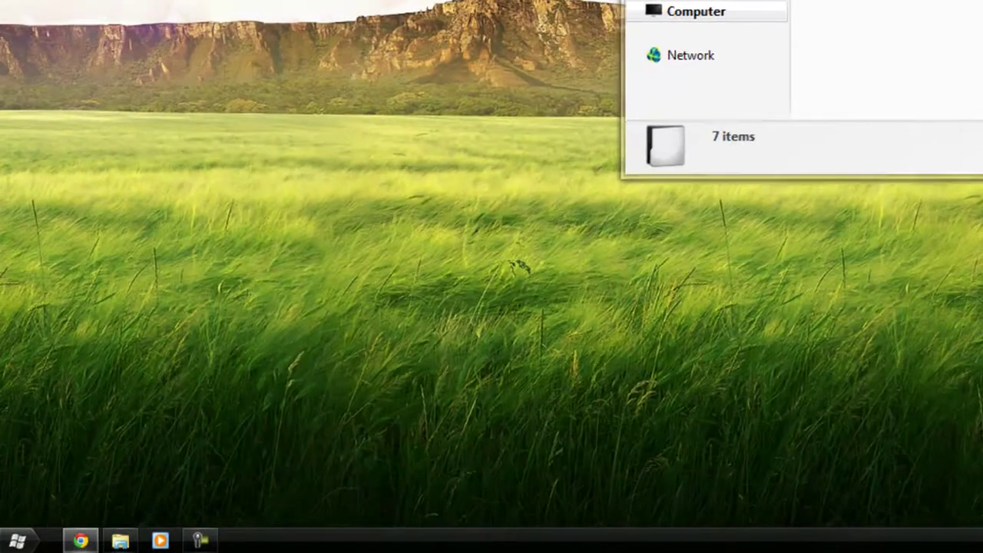
click(15, 540)
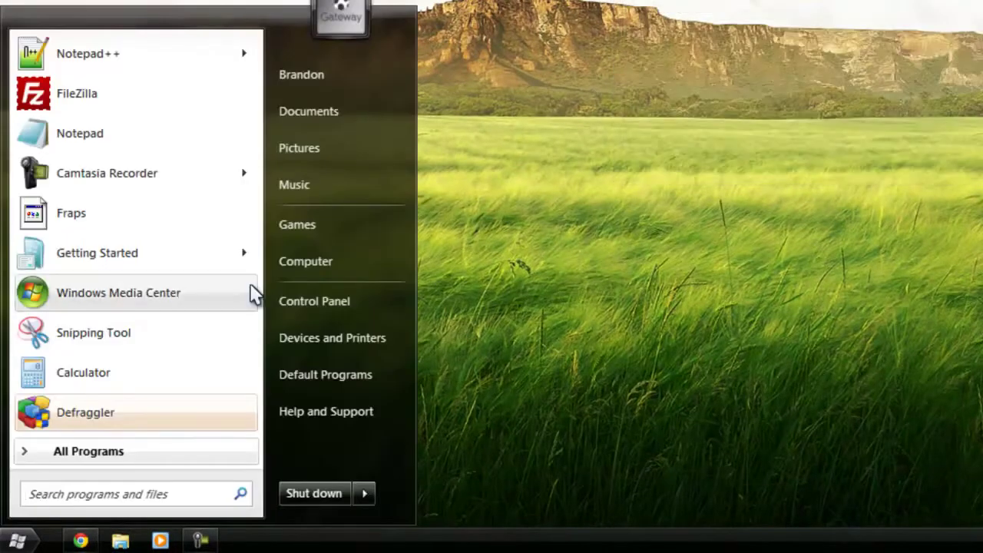
text(%)
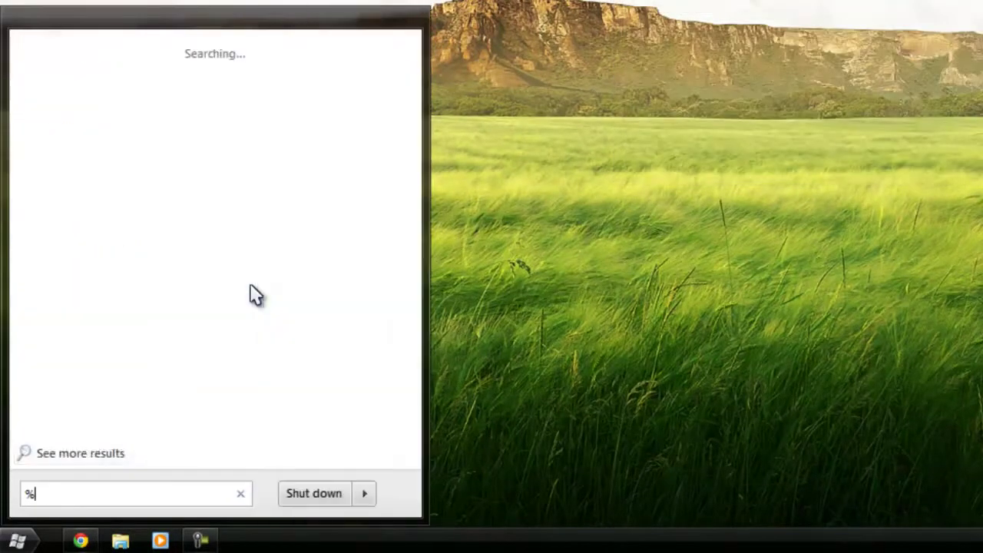
text(appdata%)
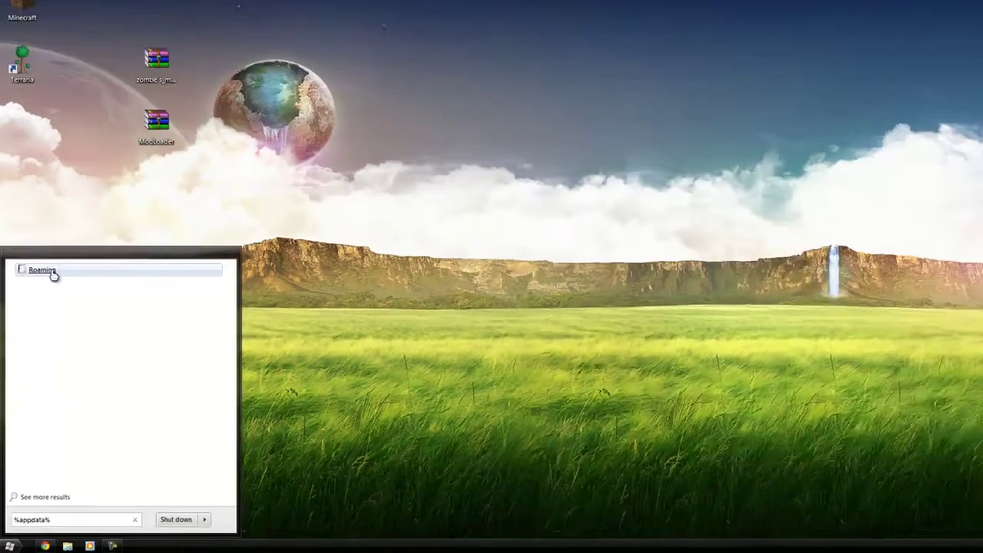
click(43, 270)
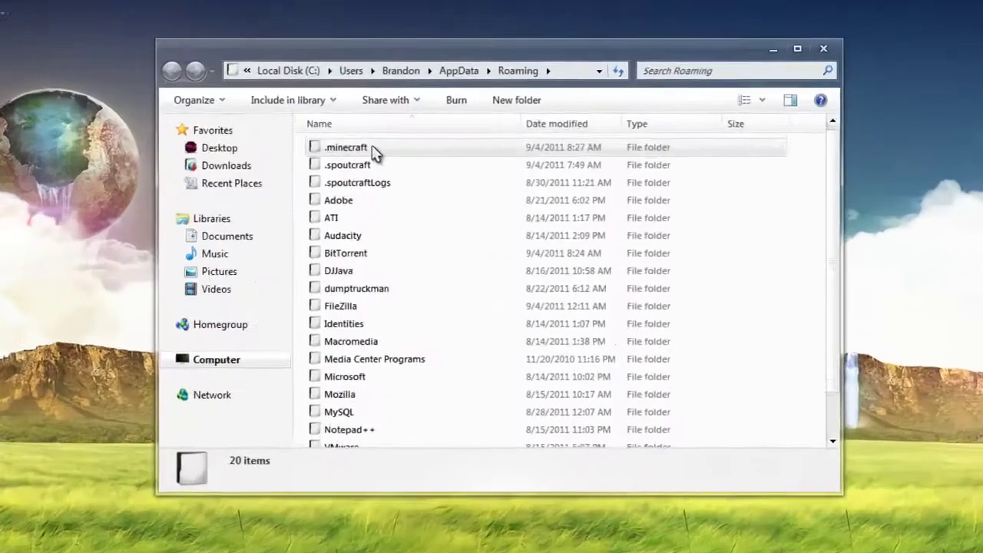
Go into .minecraft\bin and bring up the context menu for minecraft.jar.
double_click(419, 159)
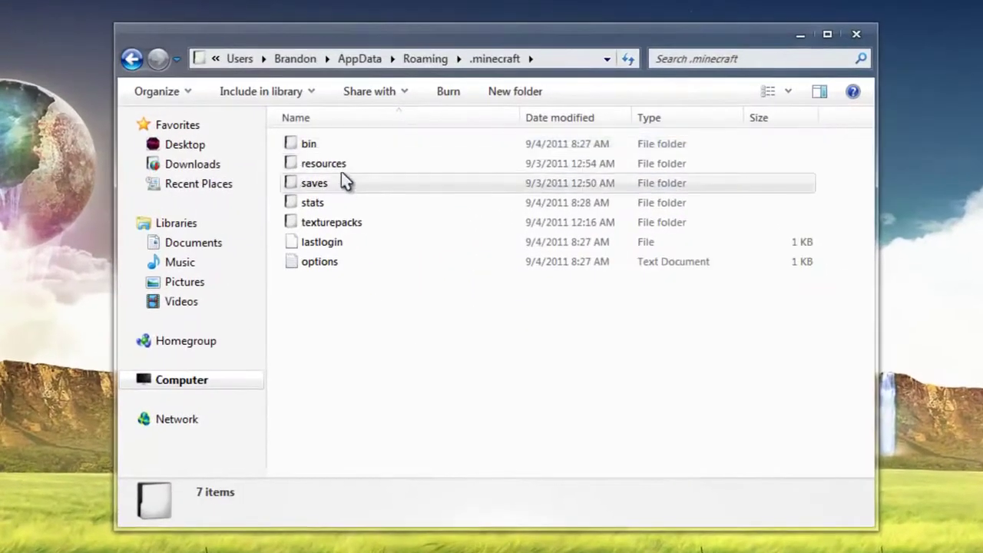
double_click(341, 146)
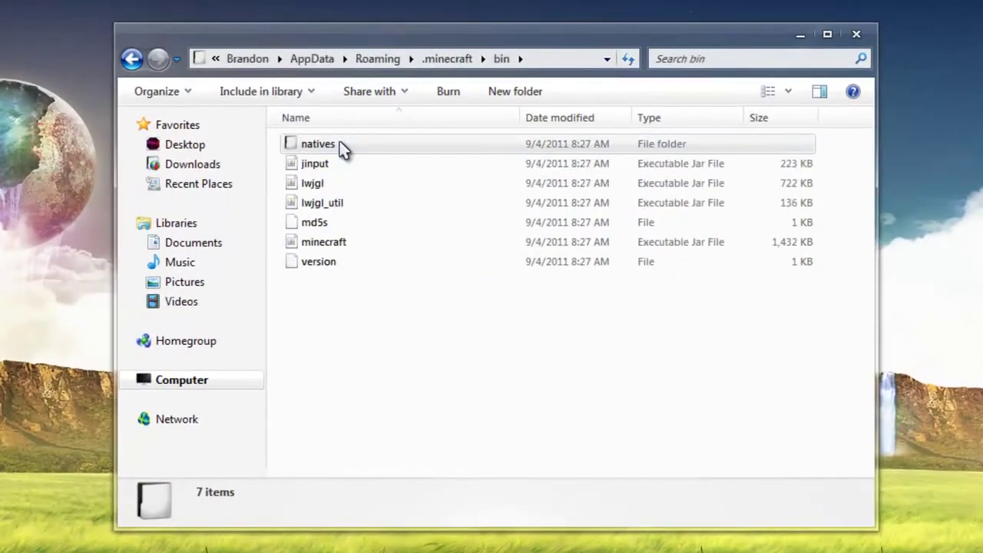
click(333, 241)
right_click(332, 243)
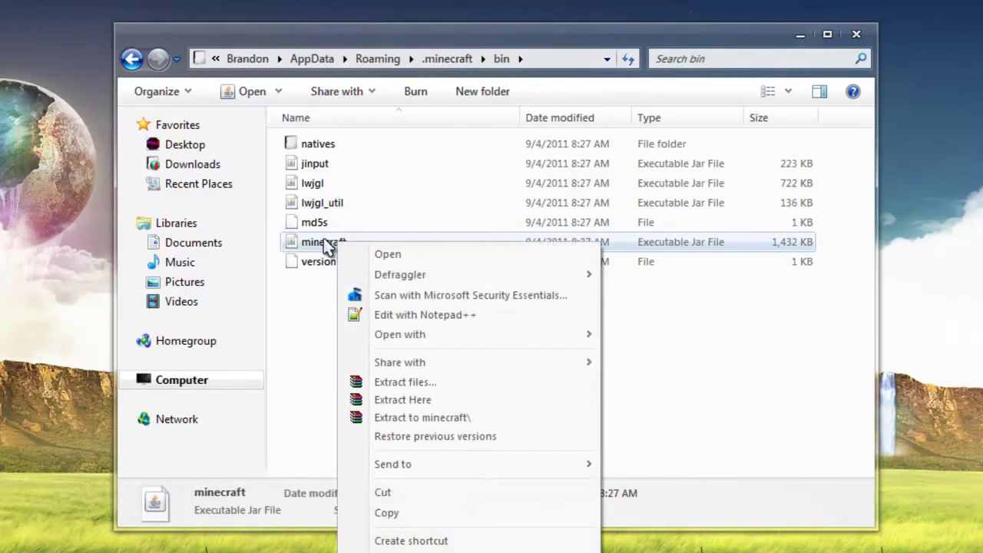
Open minecraft.jar with WinRAR archiver and delete its META-INF folder.
mouse_move(454, 277)
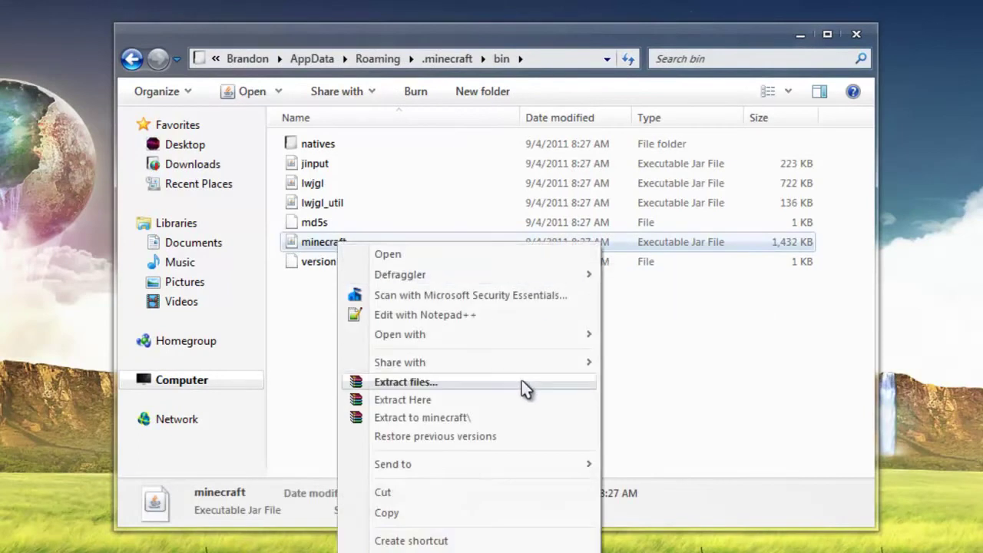
mouse_move(591, 336)
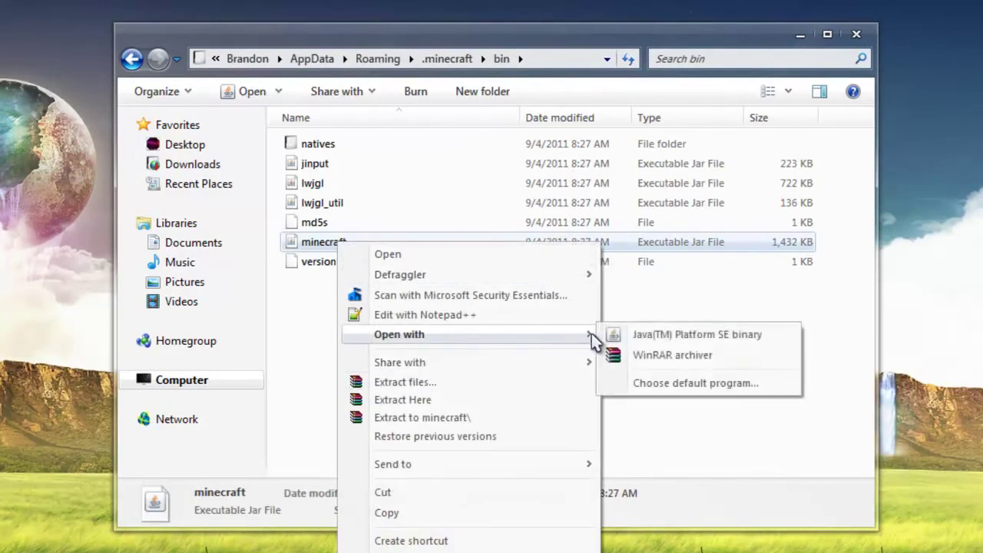
click(636, 353)
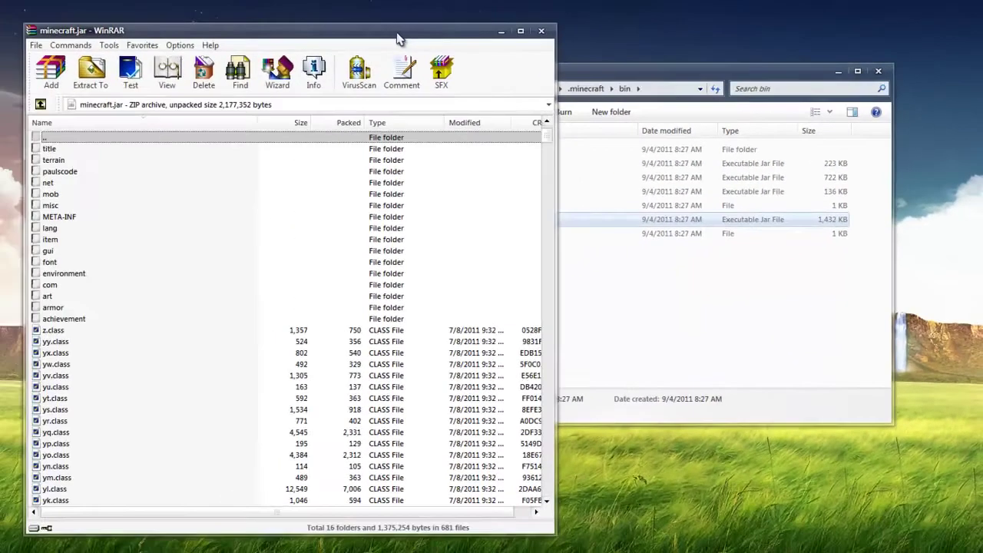
mouse_move(397, 38)
mouse_down()
mouse_move(864, 38)
mouse_move(959, 20)
mouse_up()
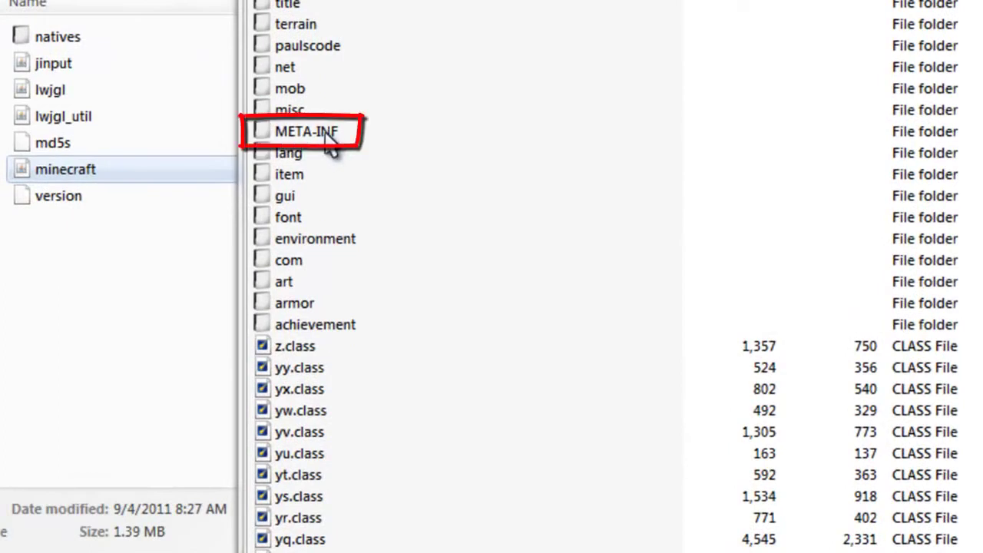
click(325, 132)
key(Delete)
key(Return)
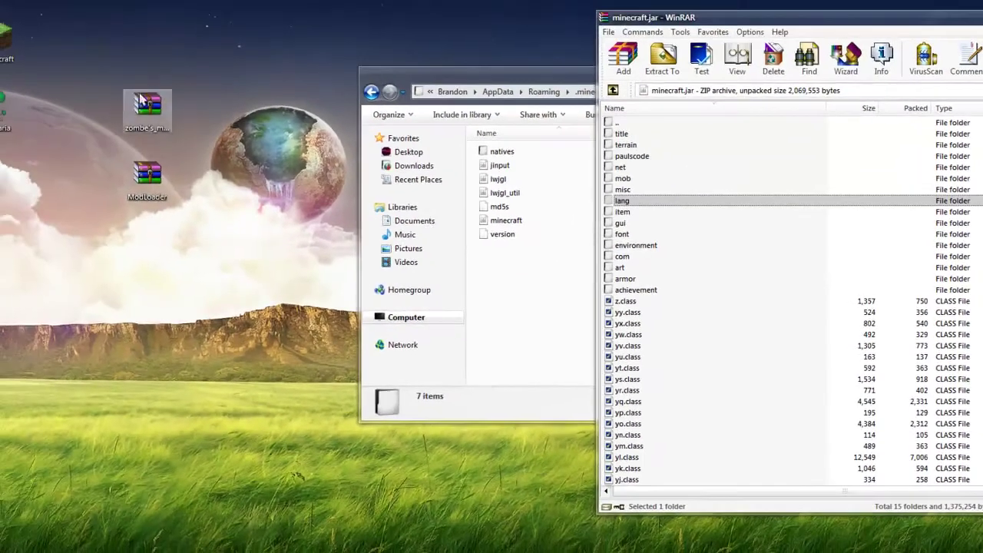
Copy all 15 class files from ModLoader.zip into minecraft.jar.
double_click(147, 169)
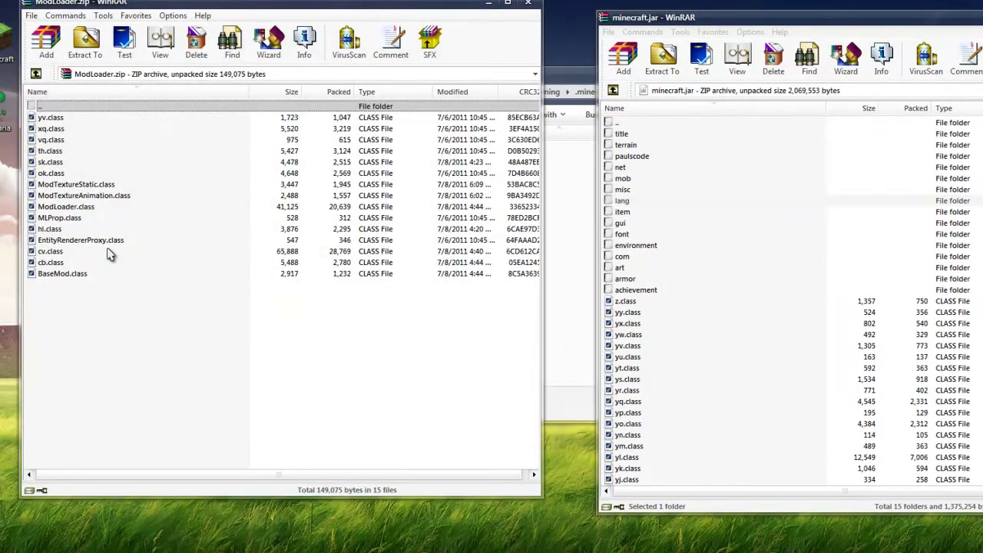
mouse_move(95, 301)
mouse_down()
mouse_move(38, 203)
mouse_move(36, 110)
mouse_move(38, 122)
mouse_up()
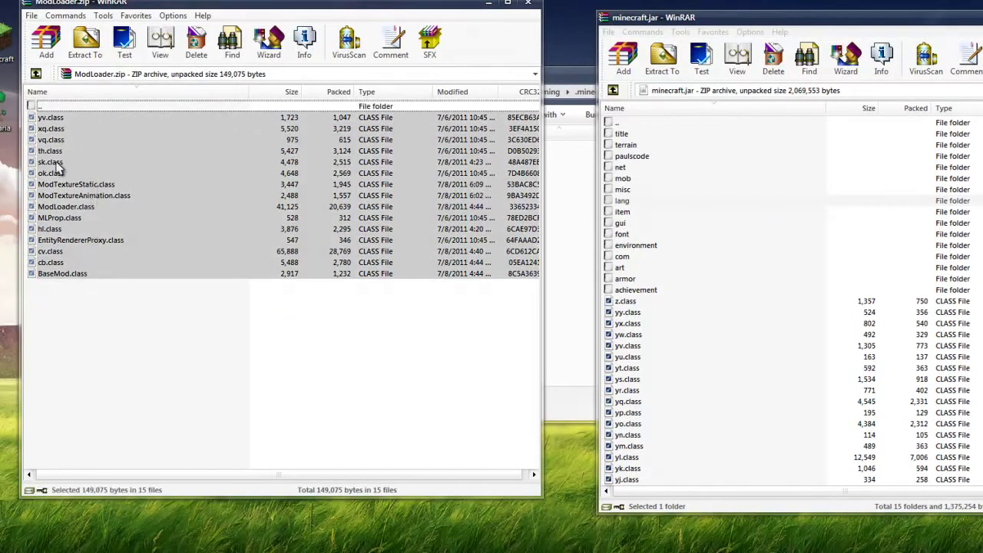
mouse_move(58, 177)
mouse_down()
mouse_move(491, 192)
mouse_move(812, 341)
mouse_up()
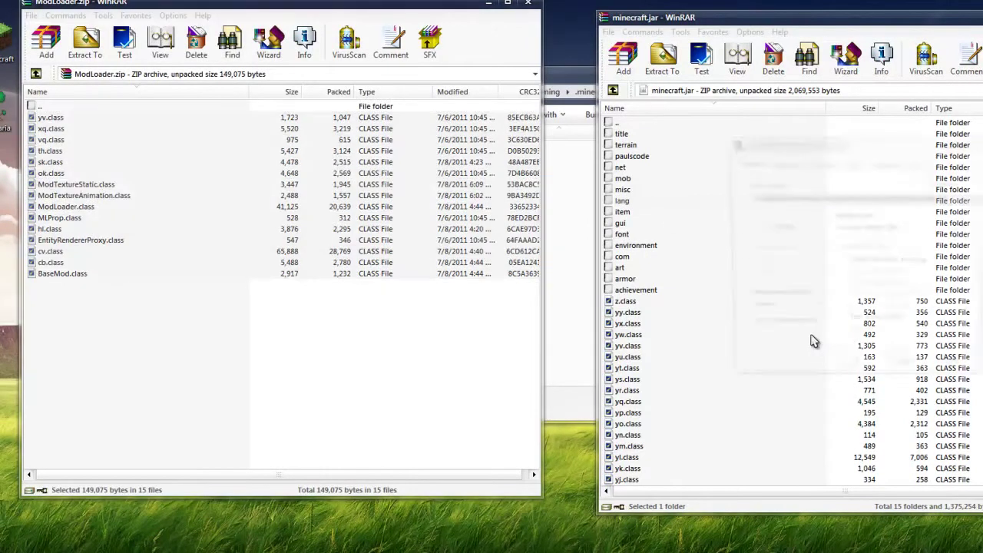
click(856, 375)
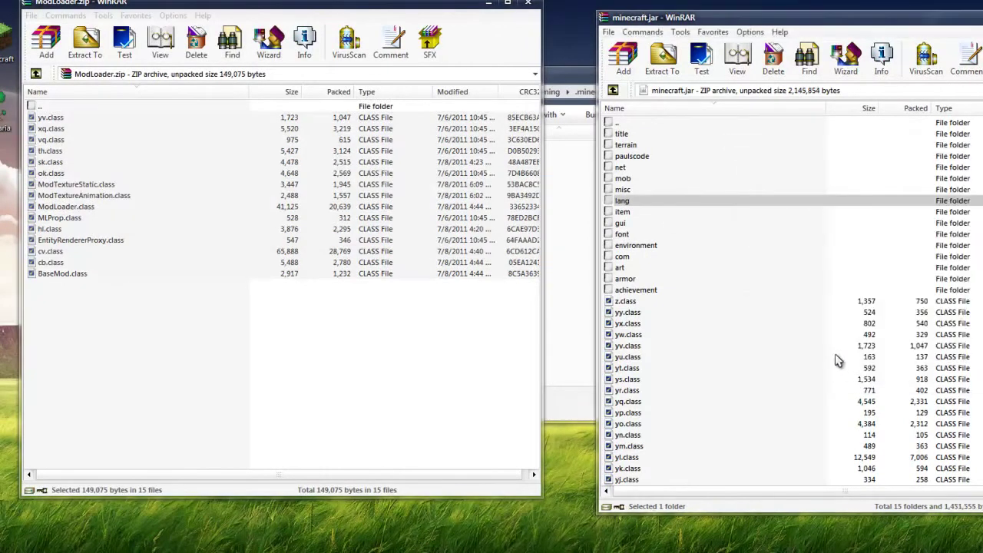
Copy the 25 files from Zombe's modpack classes folder into minecraft.jar, then close the jar.
click(527, 3)
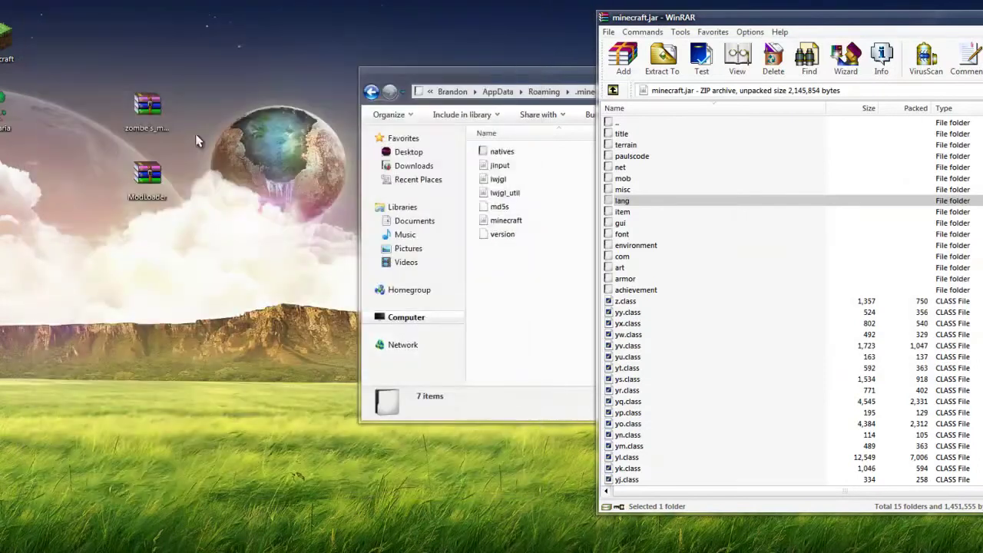
double_click(148, 108)
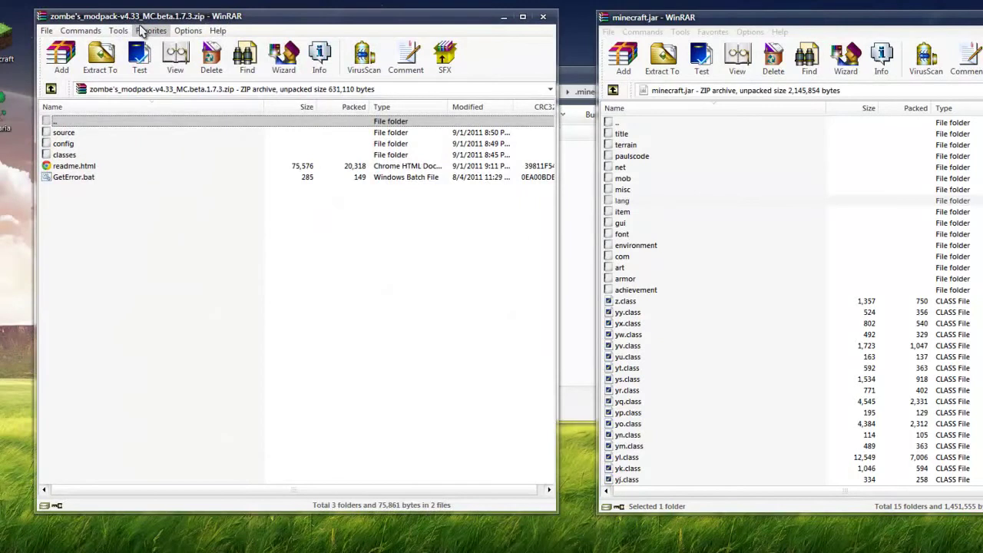
double_click(63, 156)
drag(73, 412, 99, 135)
mouse_move(64, 181)
mouse_down()
mouse_move(811, 263)
mouse_move(813, 388)
mouse_up()
click(872, 375)
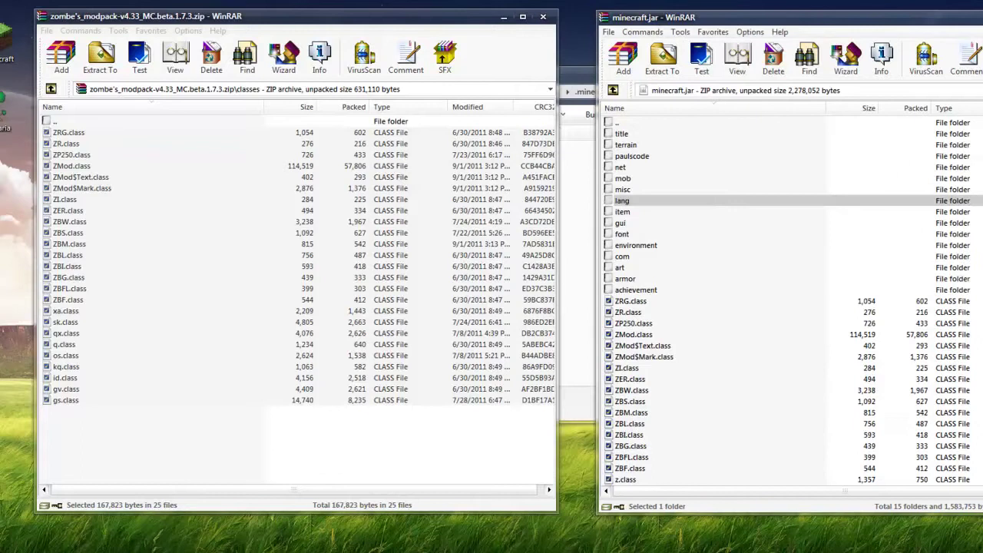
key(alt+F4)
Create a new folder named mods in .minecraft.
click(51, 88)
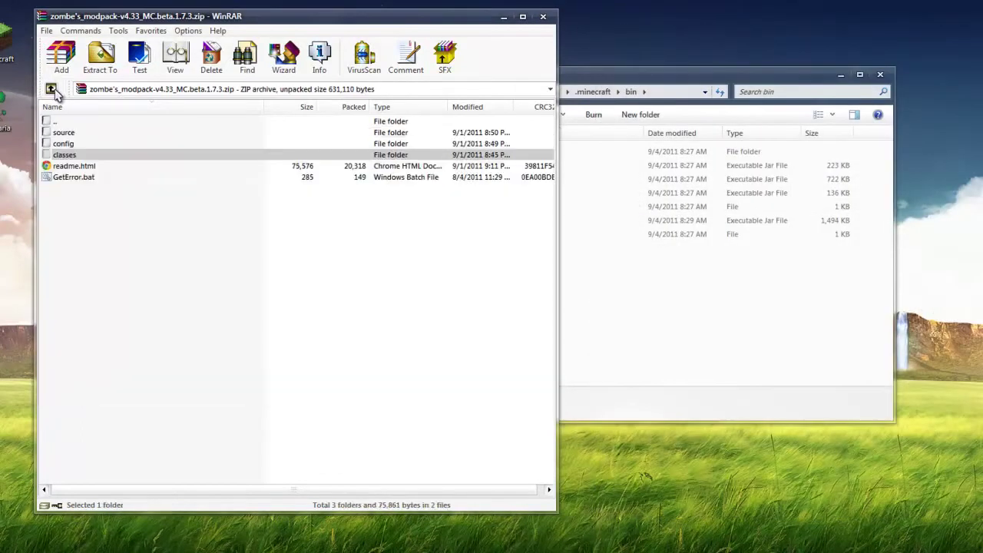
click(669, 79)
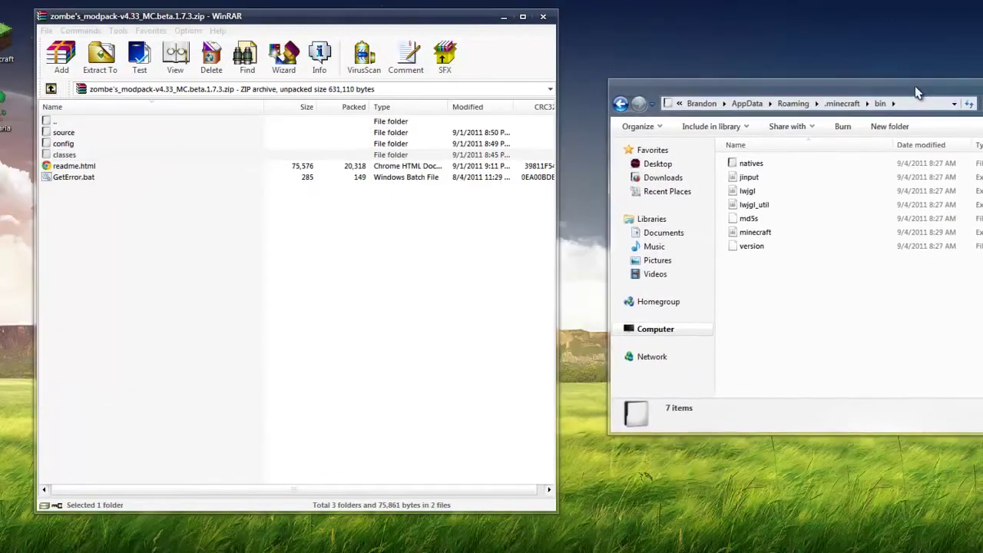
click(817, 101)
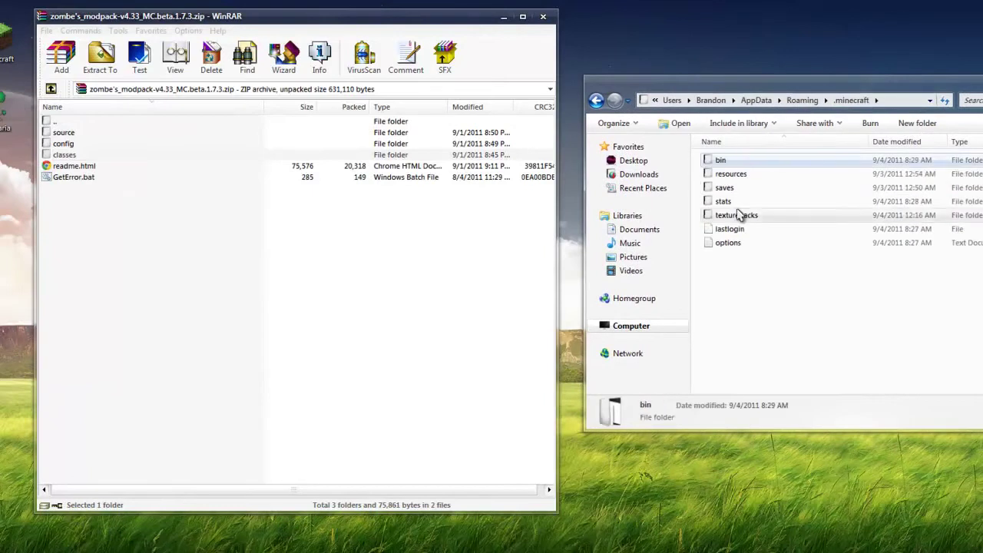
right_click(731, 299)
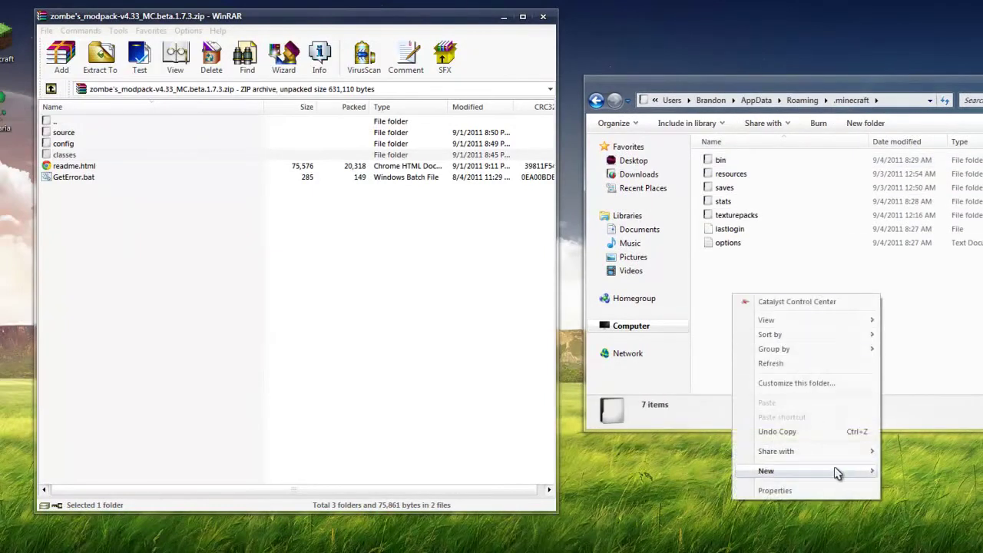
mouse_move(834, 469)
click(917, 469)
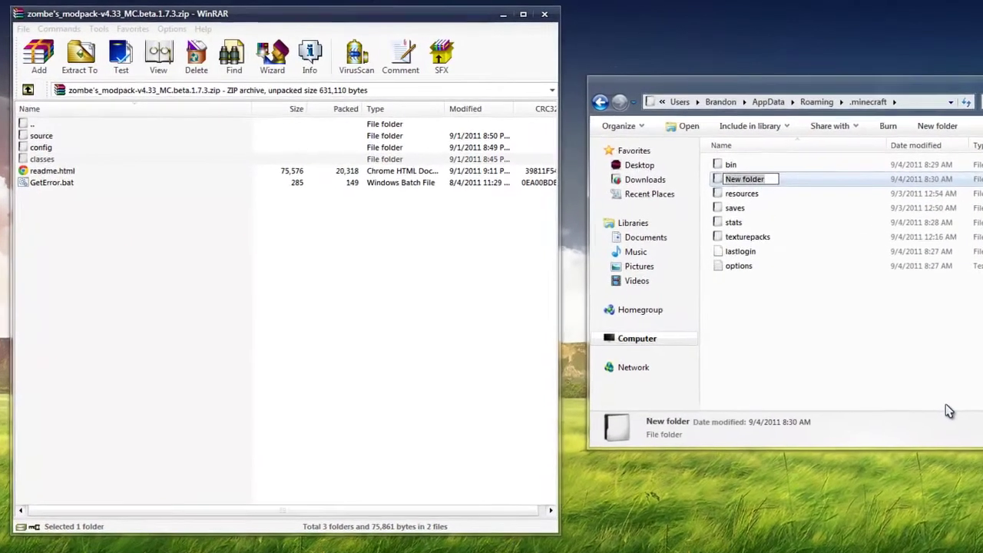
text(mods)
key(Return)
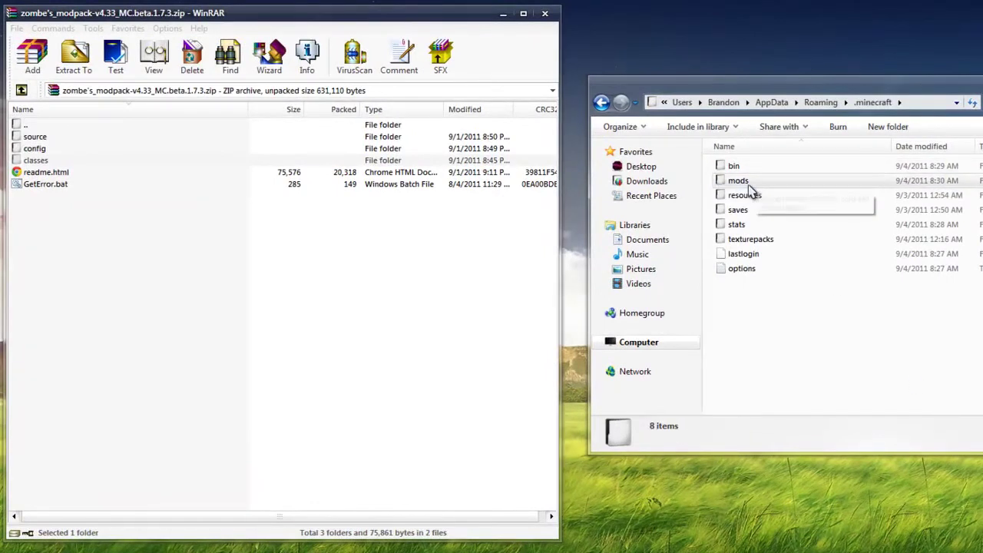
Create a zombe folder inside mods and open it.
double_click(740, 182)
right_click(754, 228)
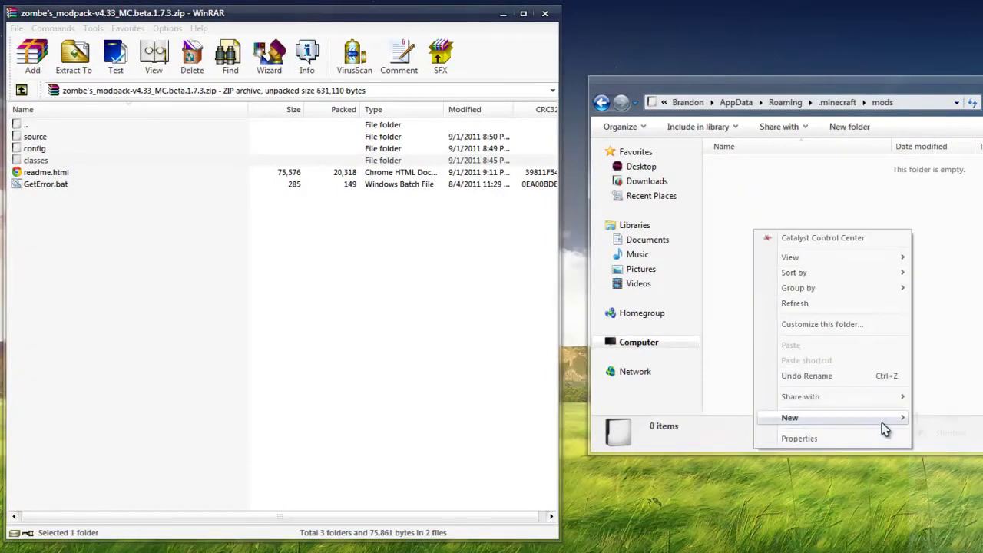
mouse_move(884, 425)
click(947, 418)
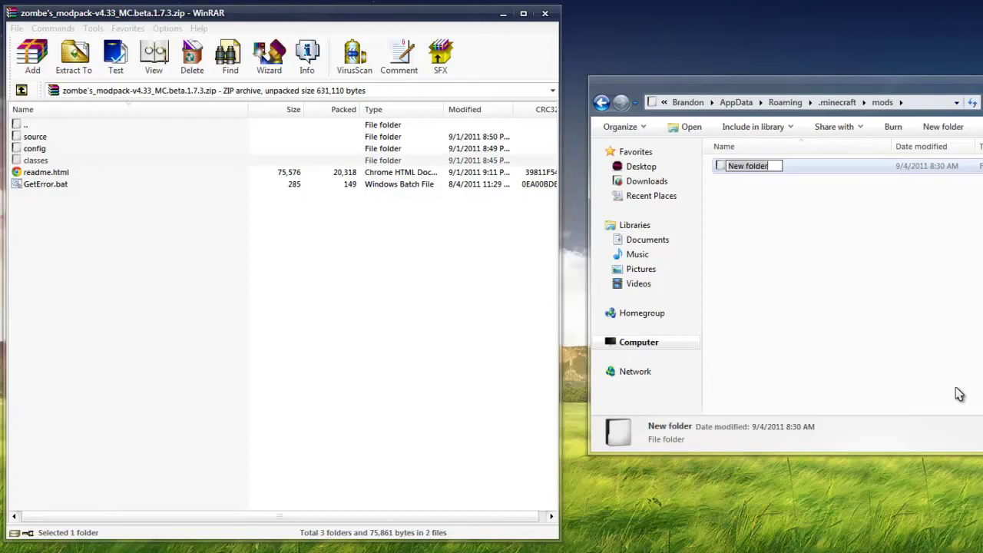
text(zombe)
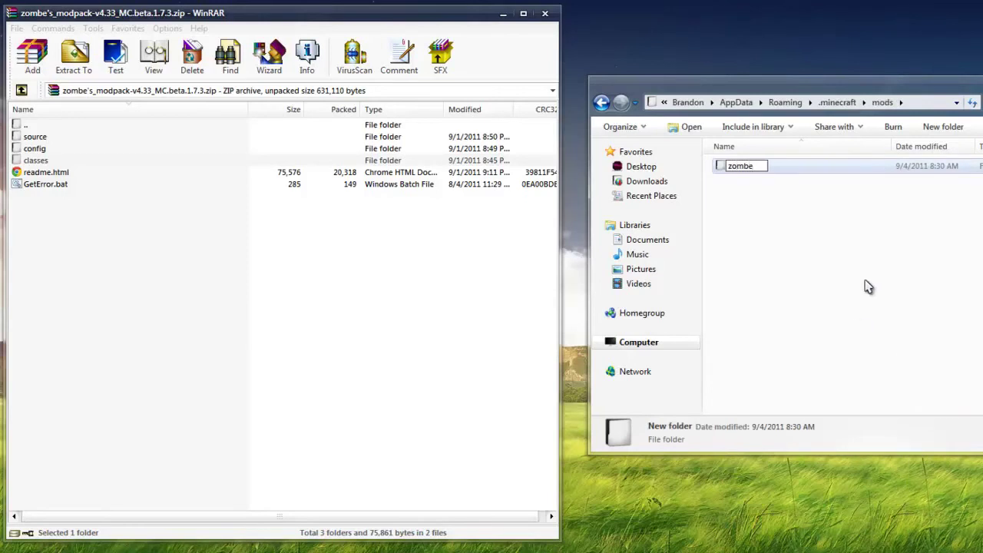
click(868, 287)
double_click(758, 168)
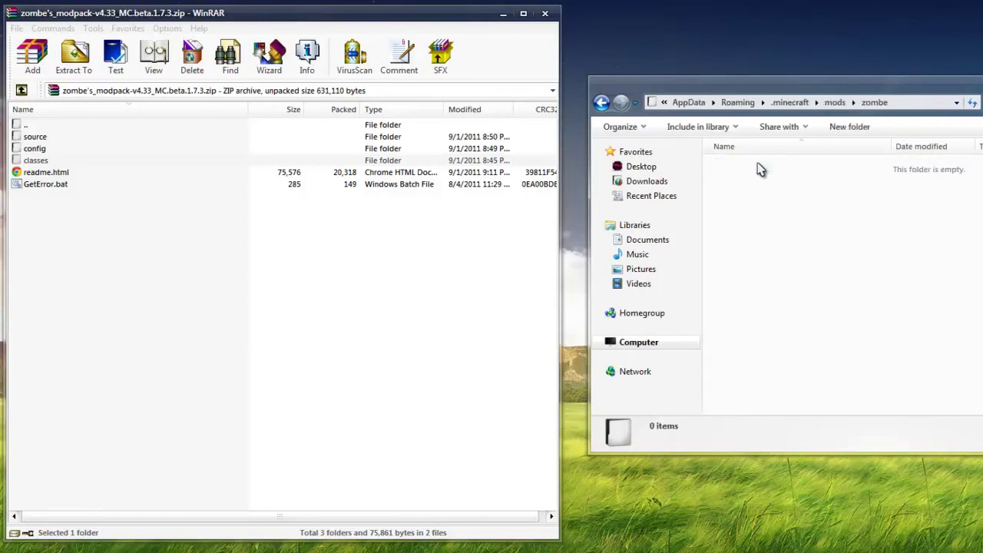
Drag the modpack's 14 config text files into mods\zombe, verify them, and close WinRAR.
double_click(34, 149)
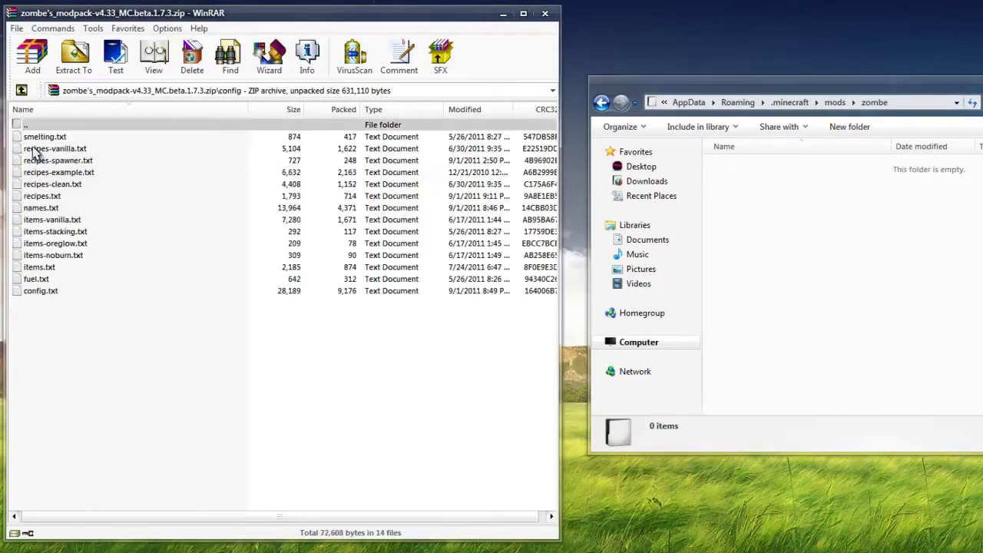
mouse_move(48, 334)
mouse_down()
mouse_move(46, 142)
mouse_move(110, 159)
mouse_move(792, 244)
mouse_up()
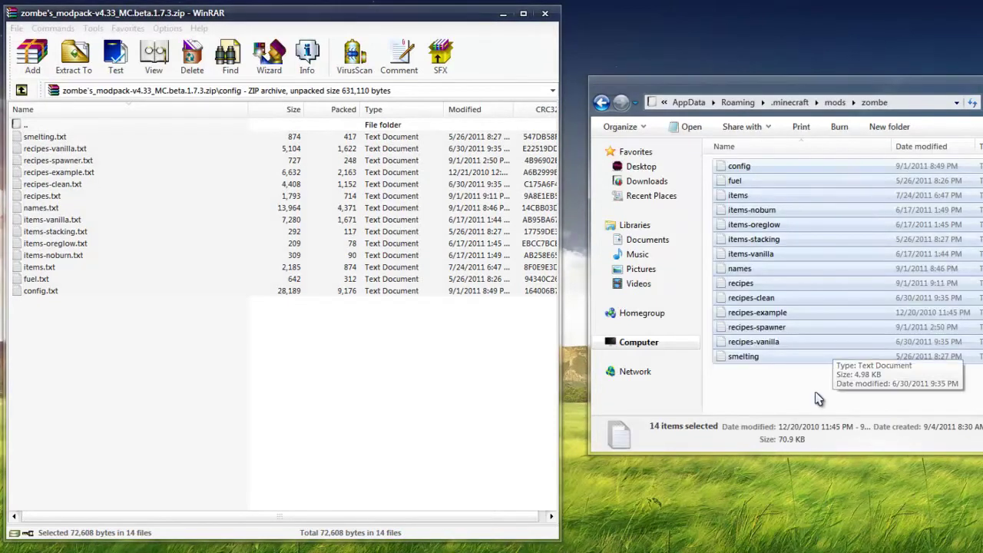
click(815, 393)
click(835, 102)
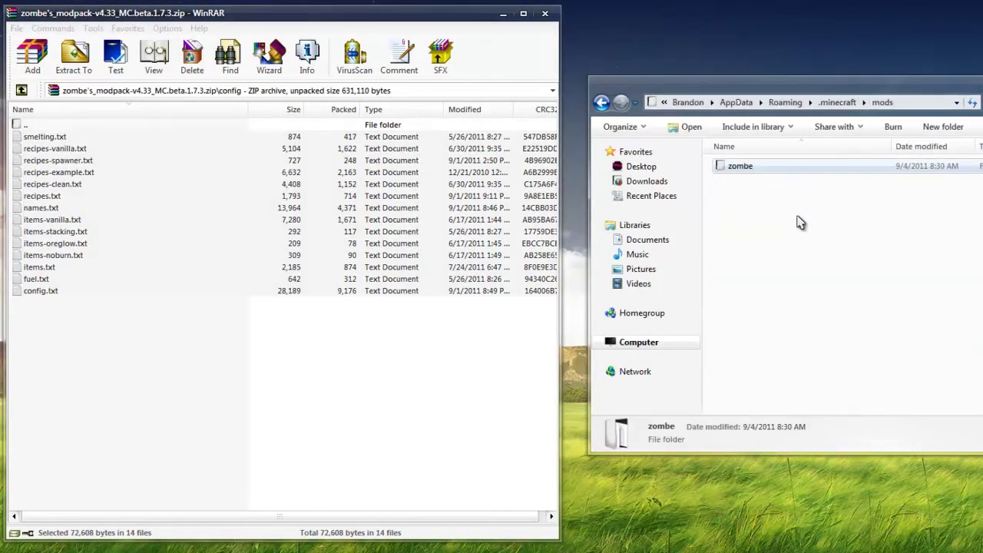
double_click(749, 166)
click(545, 13)
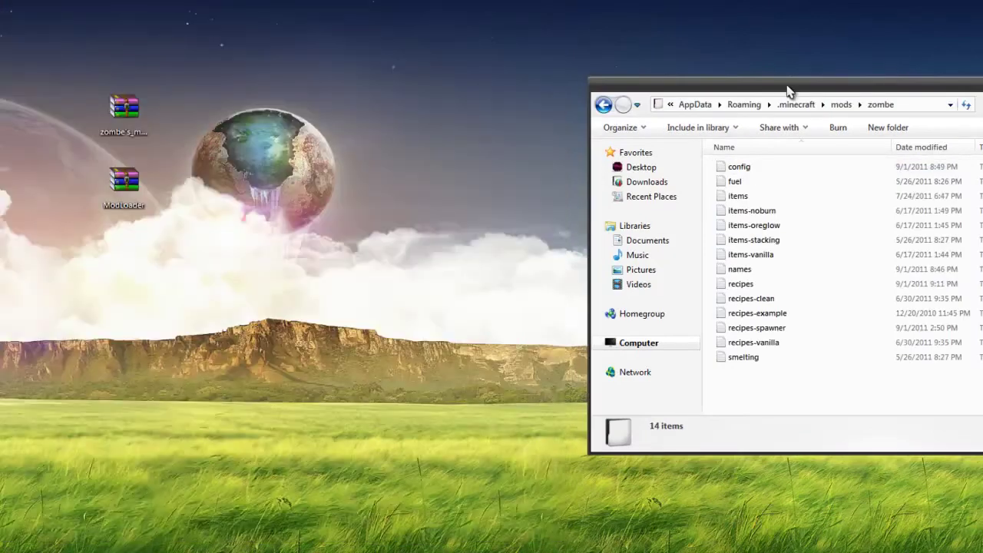
Open the zombe config text file with Notepad++.
drag(788, 91, 557, 80)
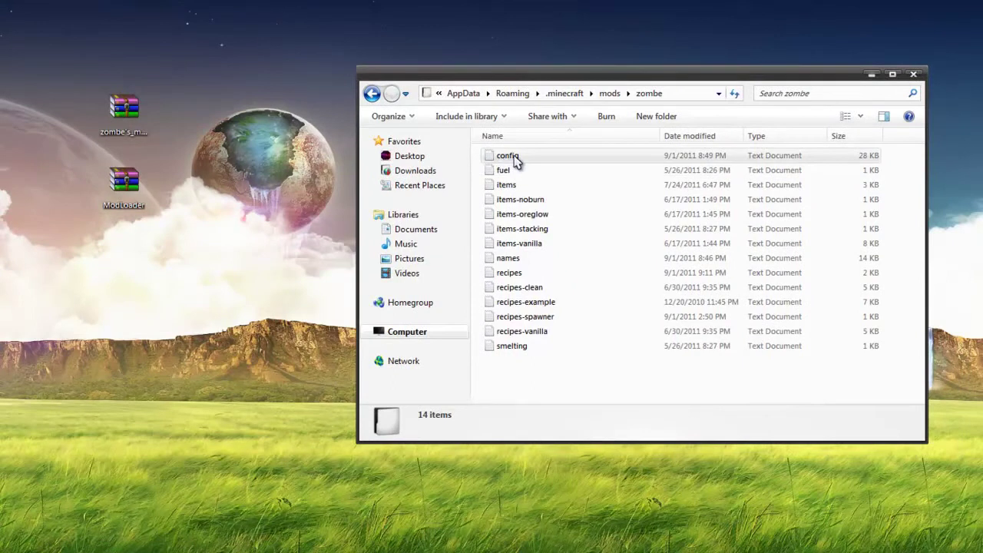
click(515, 158)
right_click(516, 159)
click(602, 242)
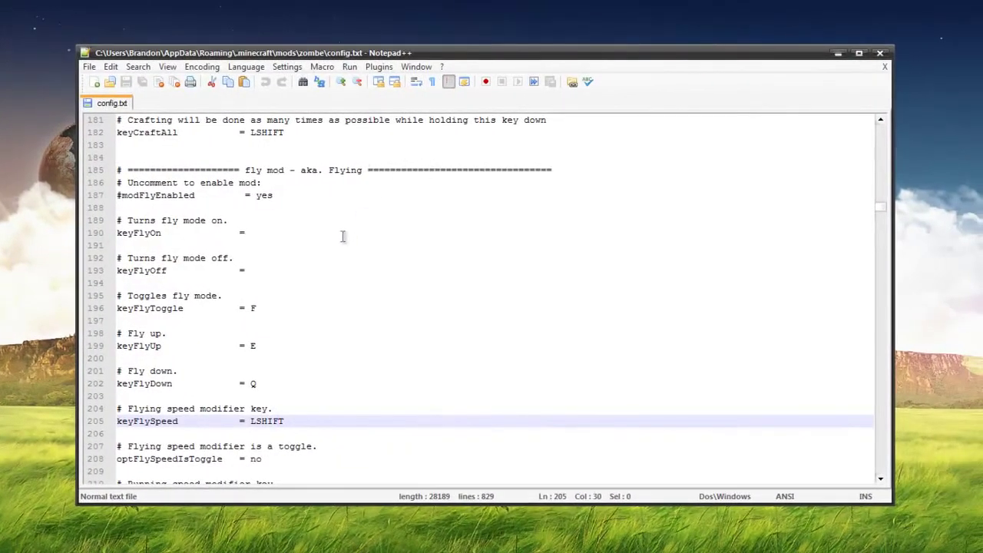
Remove the # before modFlyEnabled = yes on line 187.
scroll(328, 196, up, 10)
scroll(330, 201, down, 9)
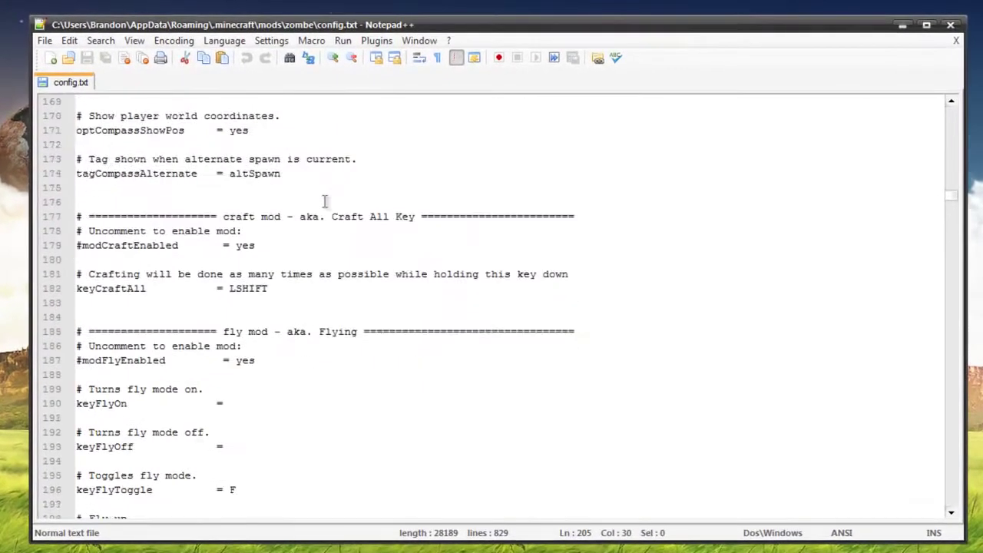
scroll(324, 201, down, 1)
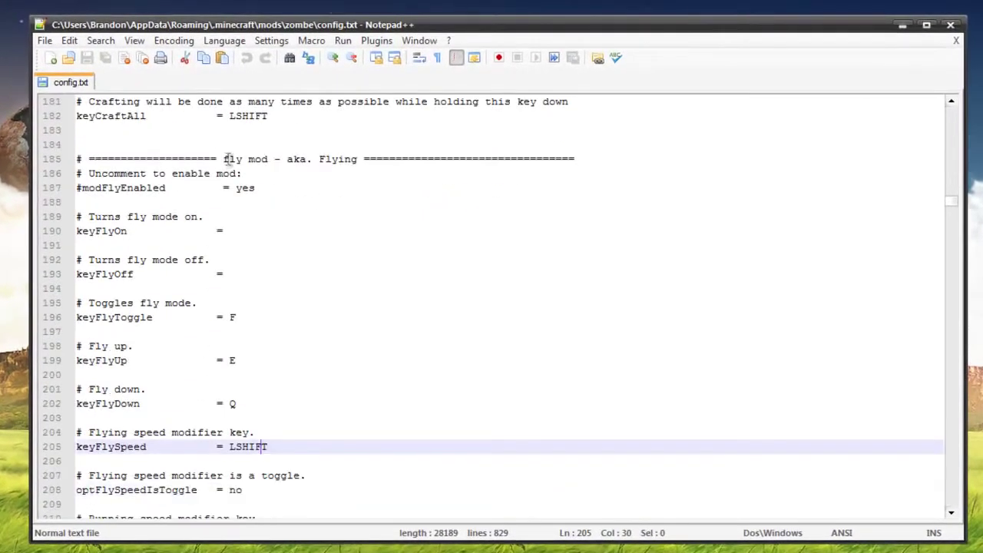
click(80, 187)
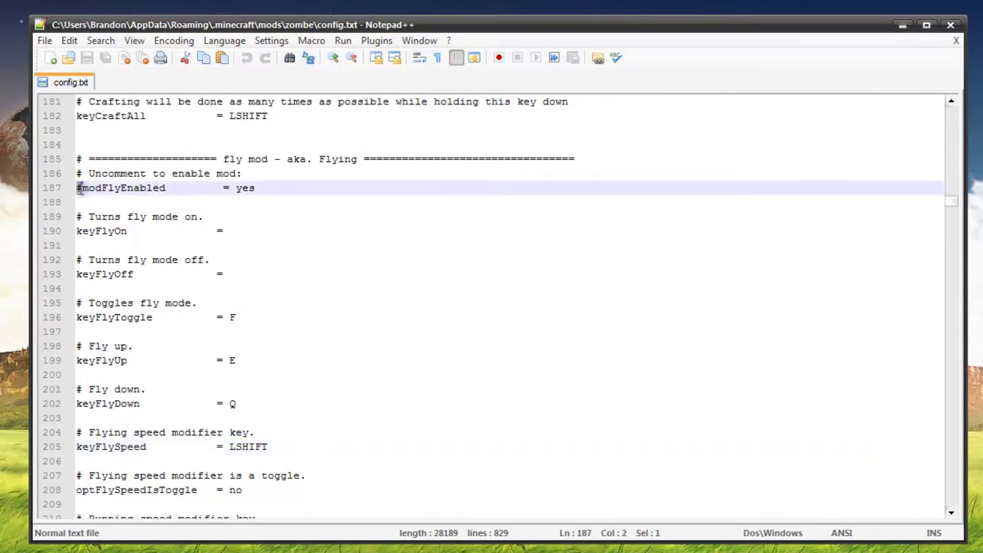
key(BackSpace)
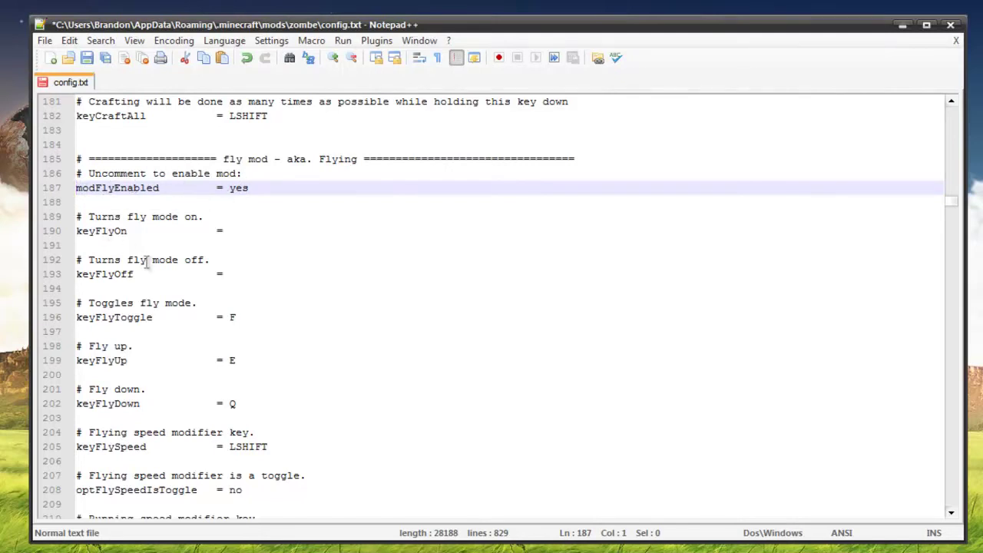
Change keyFlyDown from Q to Z in config.txt and save the file.
scroll(148, 263, down, 2)
scroll(208, 226, down, 1)
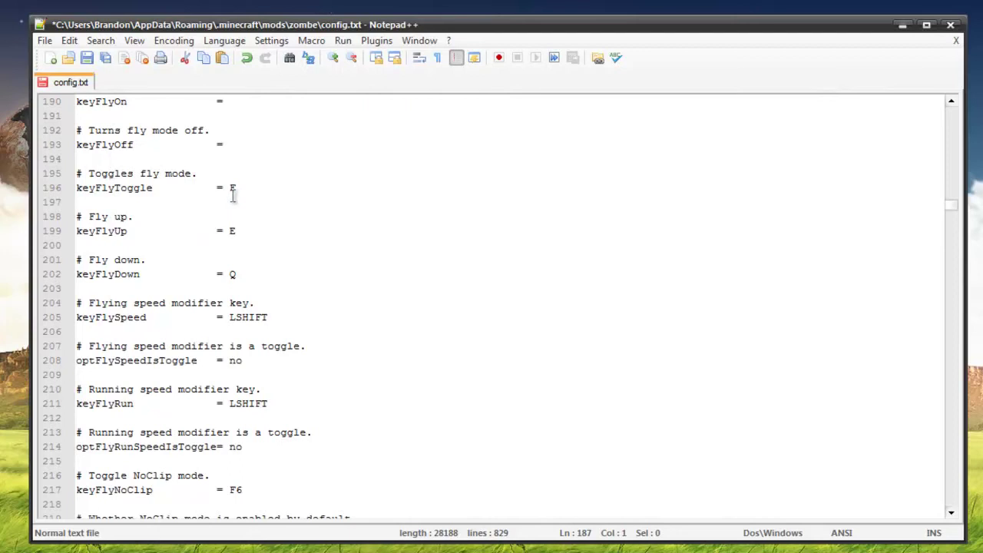
click(241, 231)
text(Q)
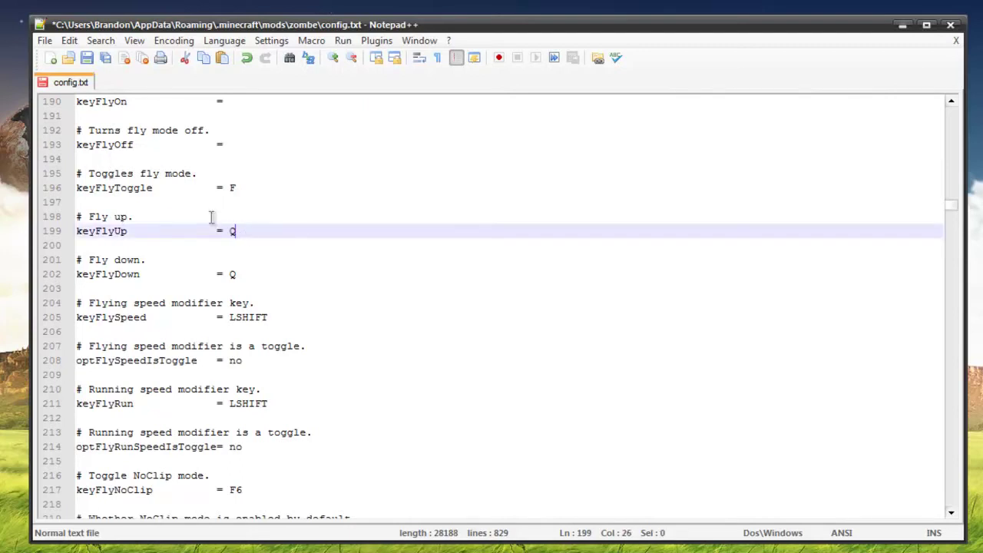
drag(242, 276, 229, 275)
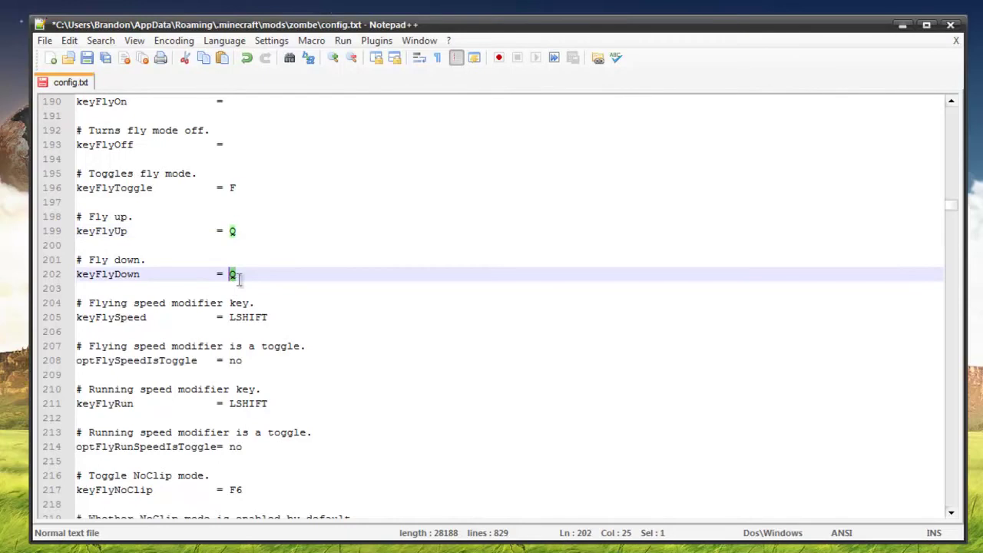
text(Z)
scroll(292, 269, down, 5)
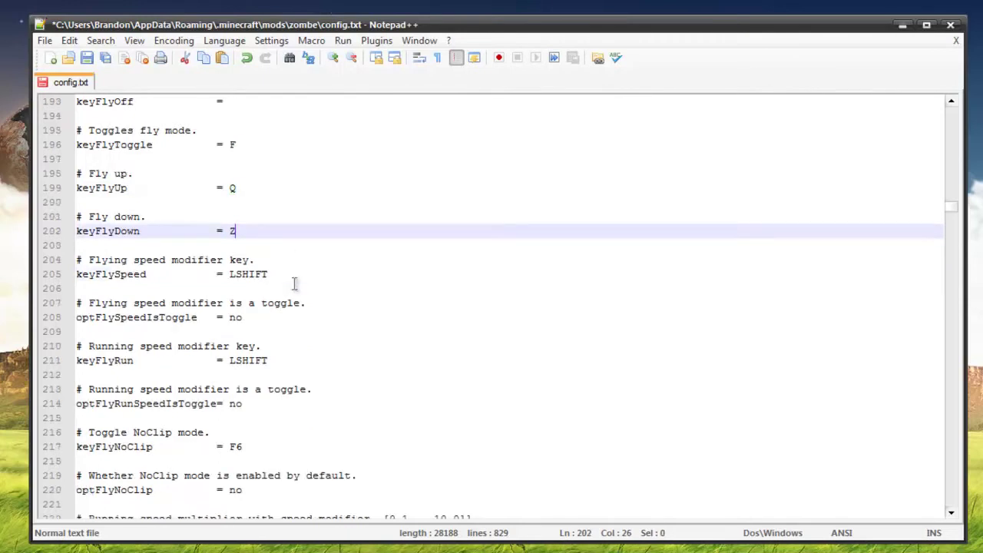
scroll(284, 307, down, 1)
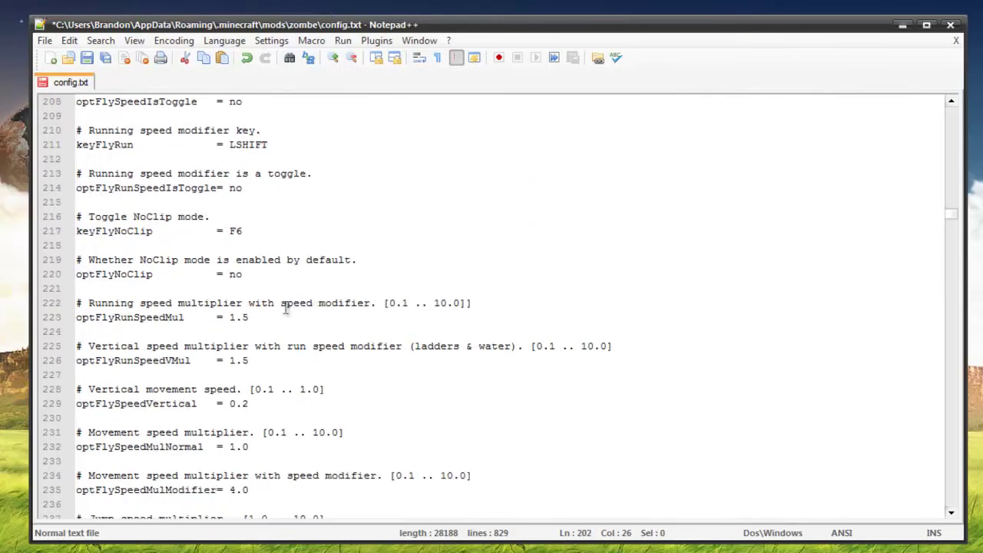
scroll(277, 463, down, 2)
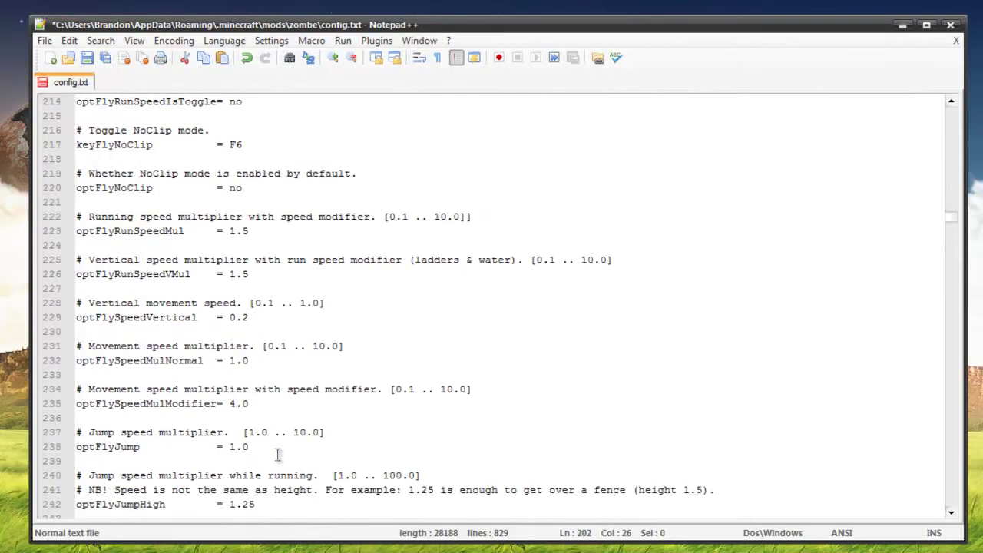
scroll(278, 455, up, 9)
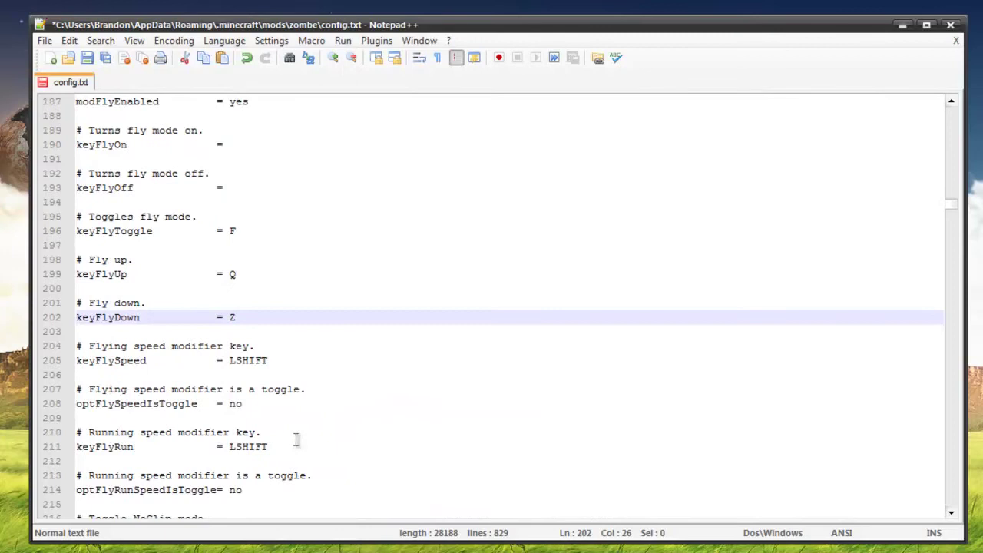
scroll(304, 392, down, 7)
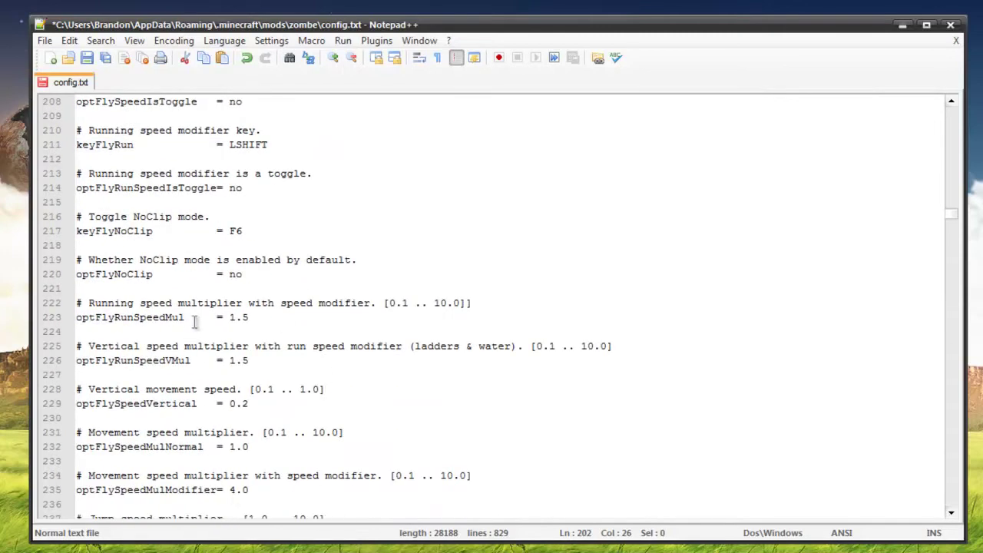
scroll(194, 321, up, 9)
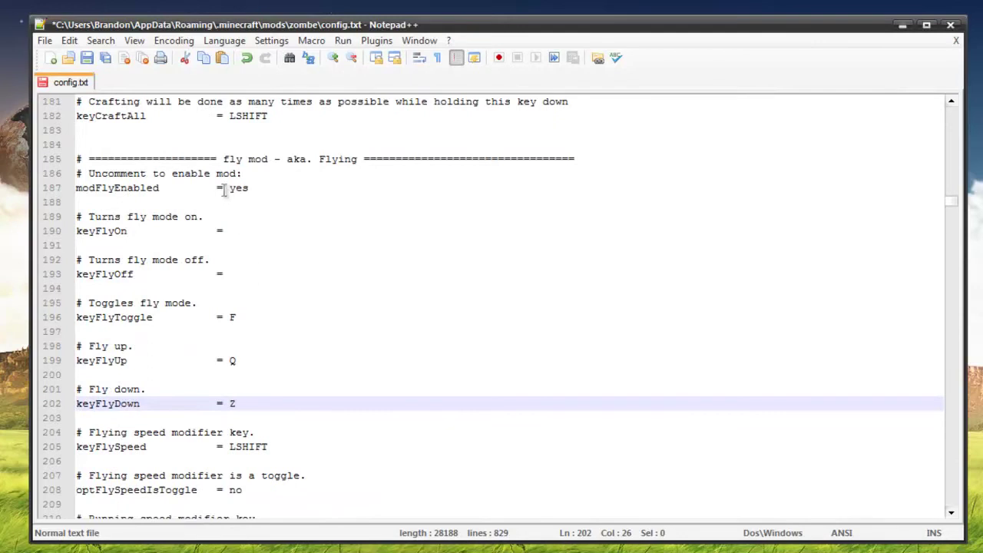
scroll(245, 335, down, 1)
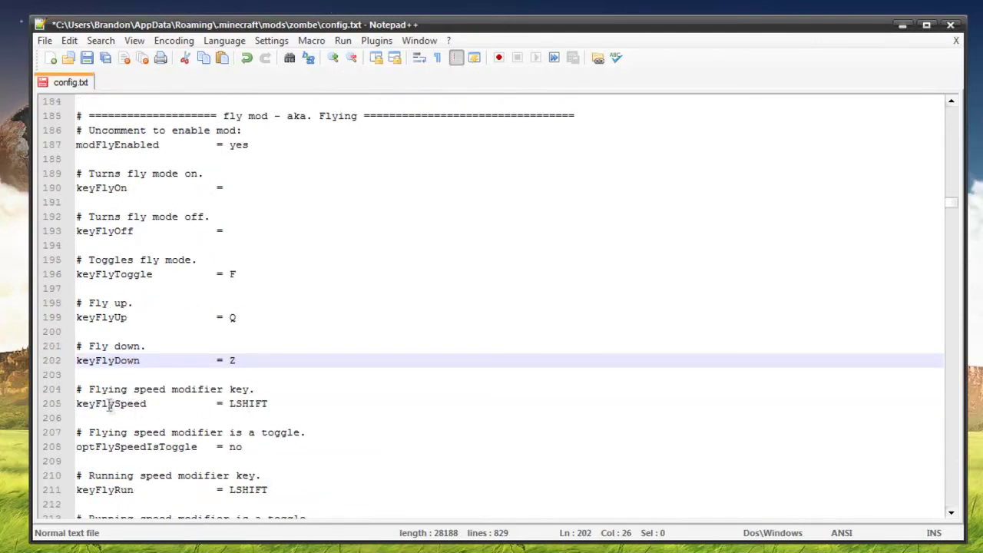
drag(235, 402, 265, 403)
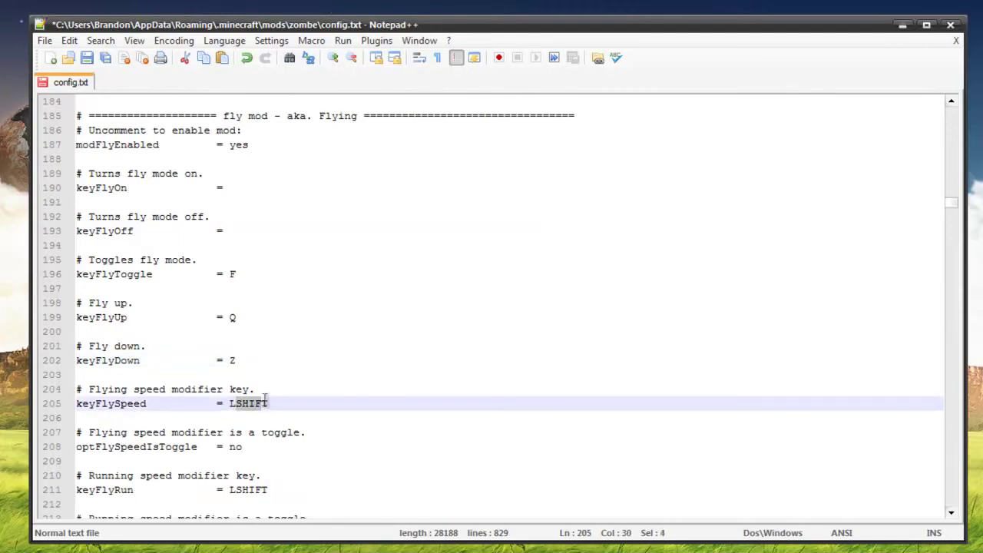
click(89, 60)
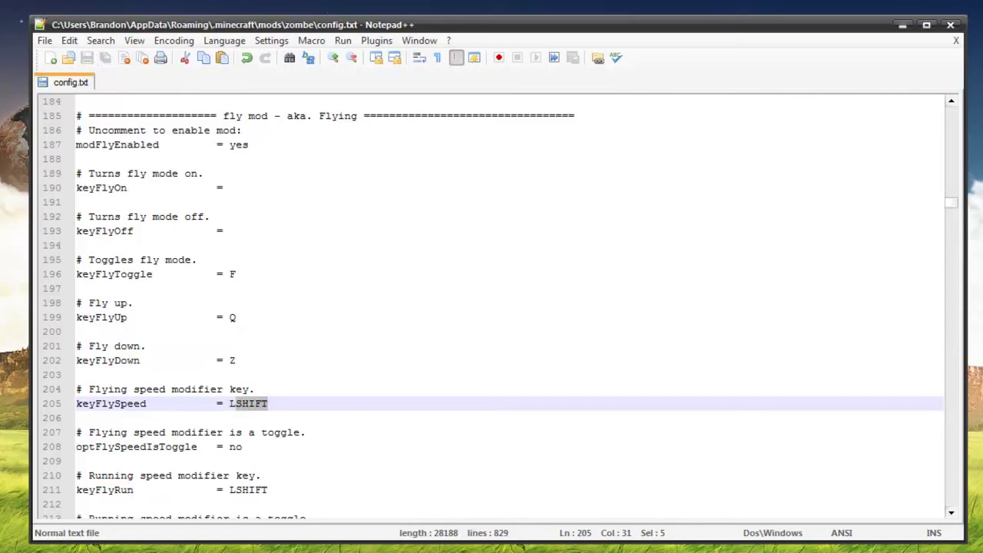
Close Notepad++ and log in through the Minecraft launcher.
click(951, 26)
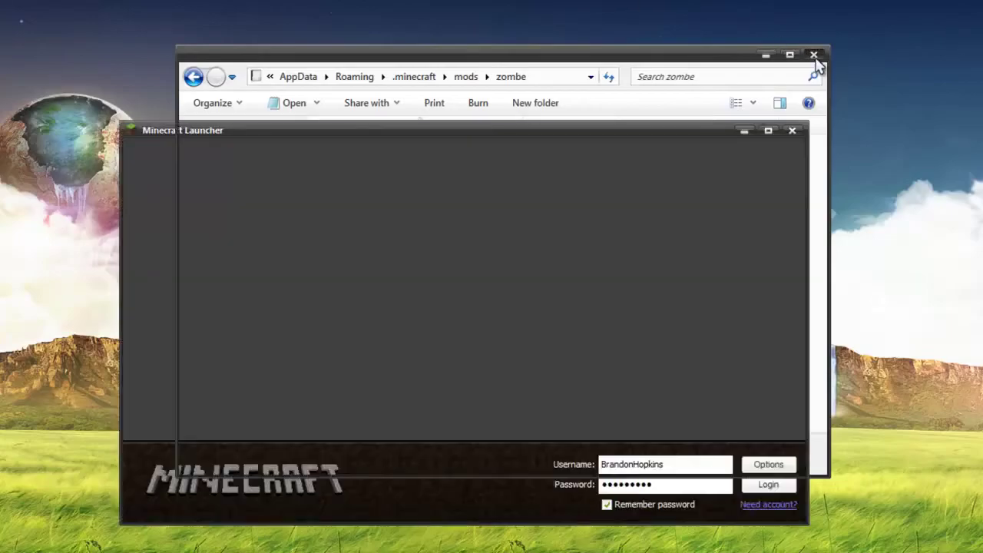
click(813, 55)
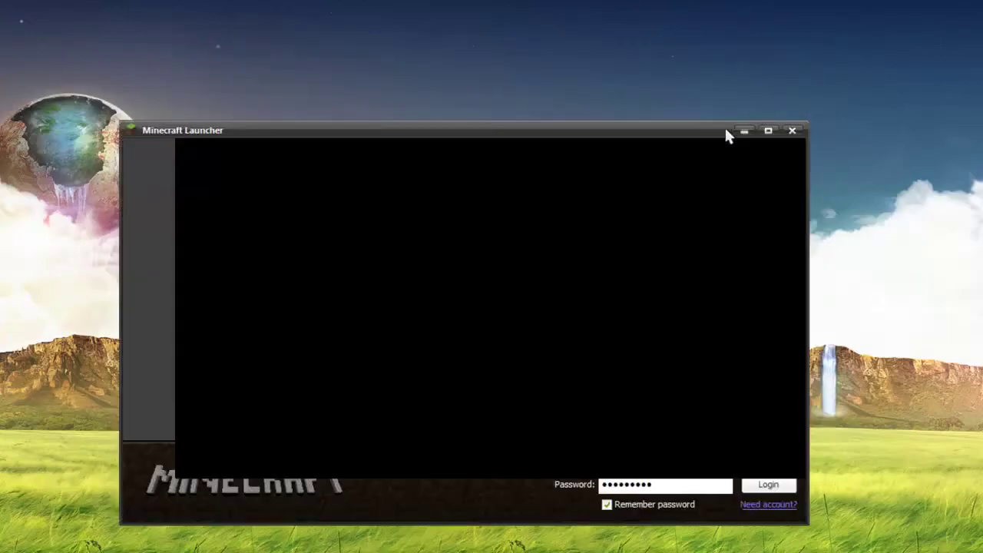
drag(728, 135, 749, 73)
click(802, 427)
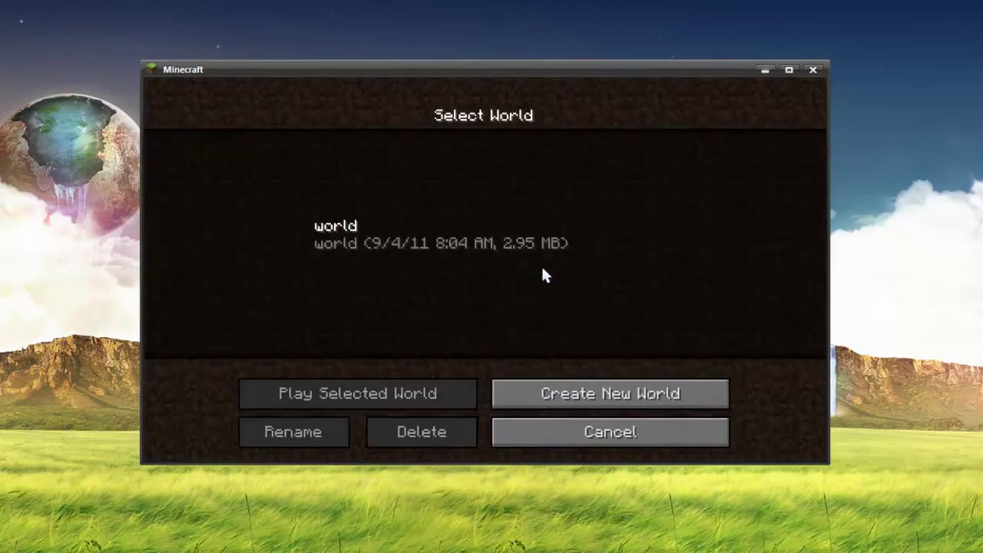
Load the 'world' save, look around, and open the Game menu with Esc.
double_click(348, 238)
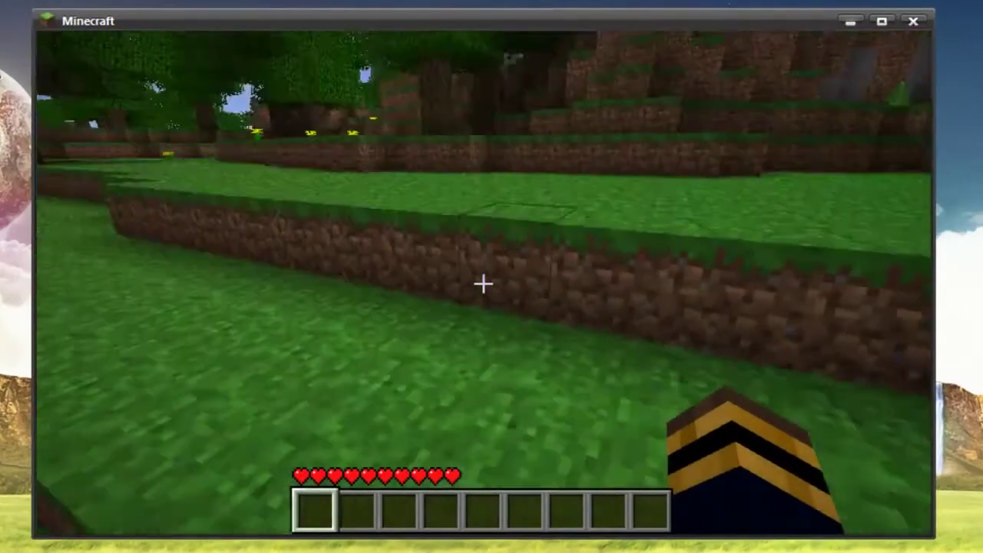
mouse_move(482, 284)
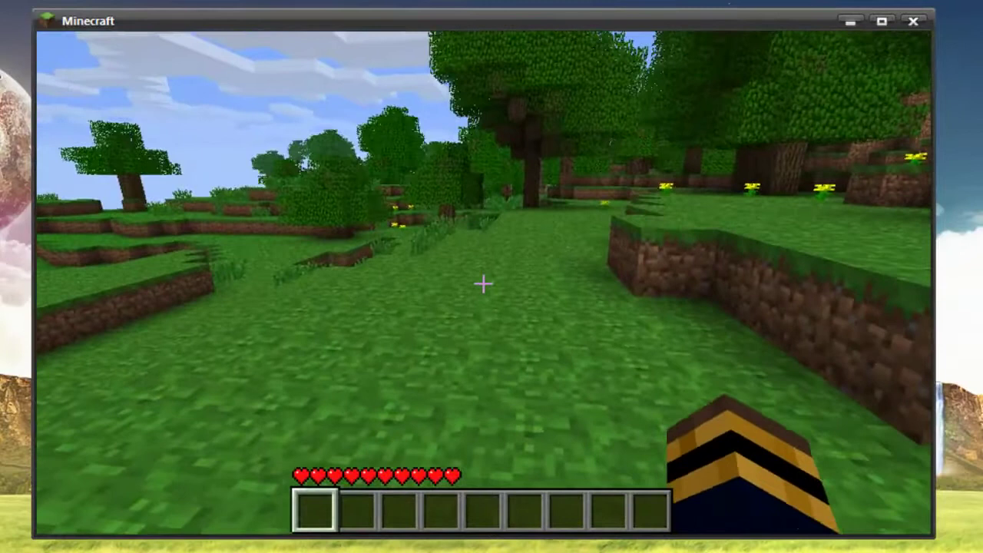
key(Escape)
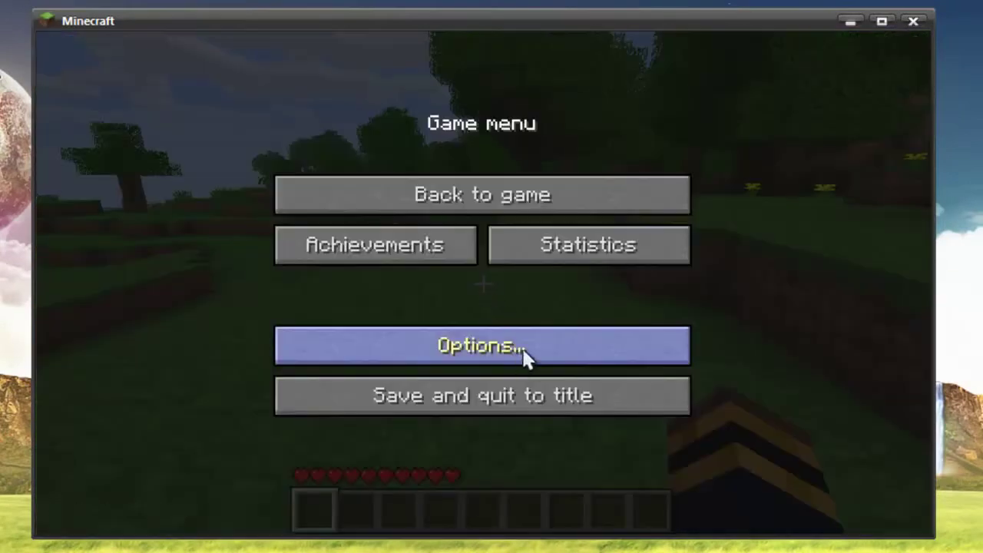
In Options > Controls, bind Drop to L, Sneak to K, Toggle Fog to H.
click(528, 349)
click(520, 417)
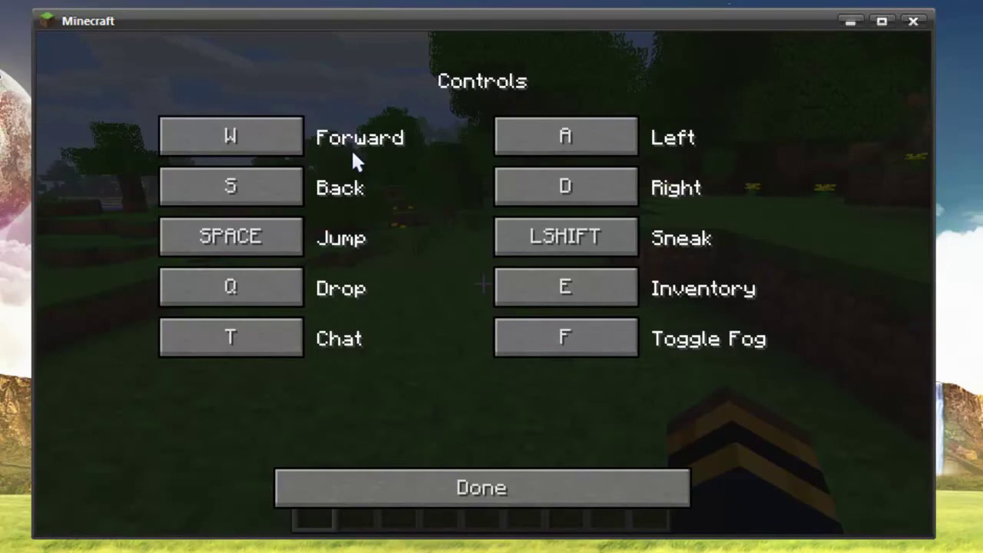
click(257, 290)
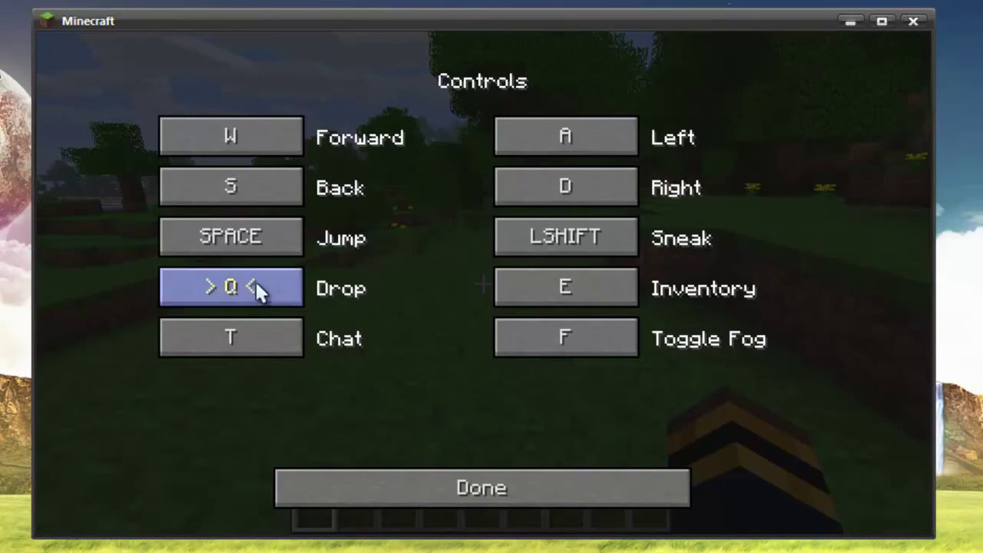
key(l)
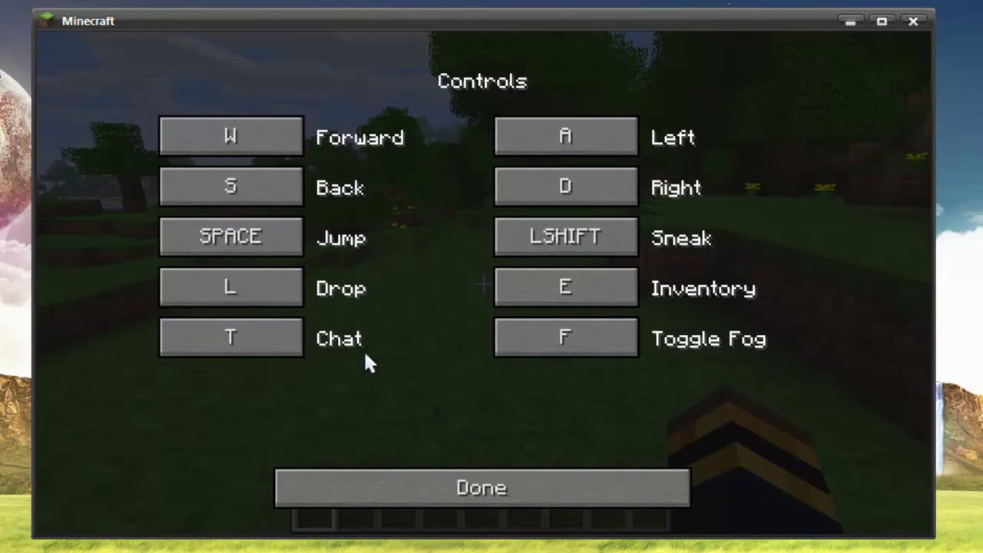
click(588, 242)
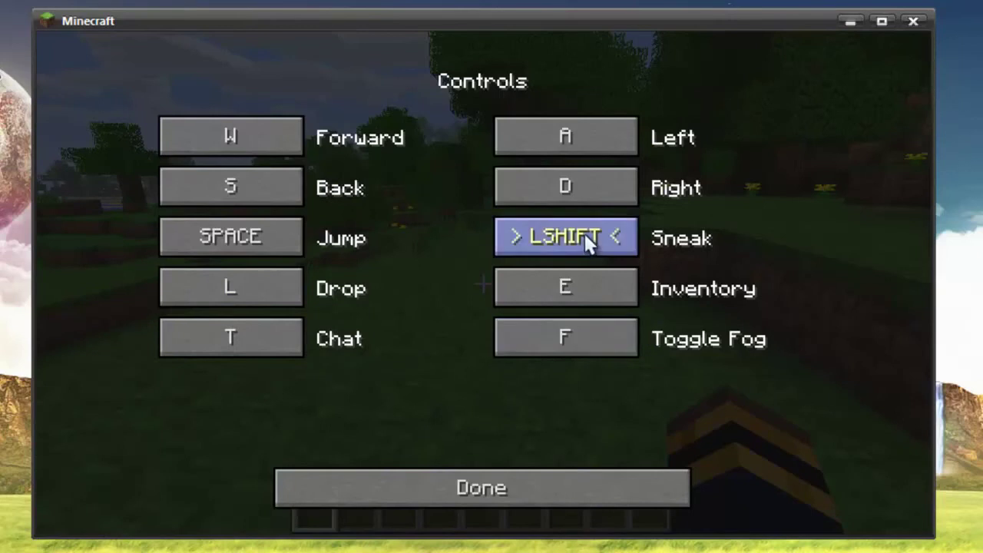
key(k)
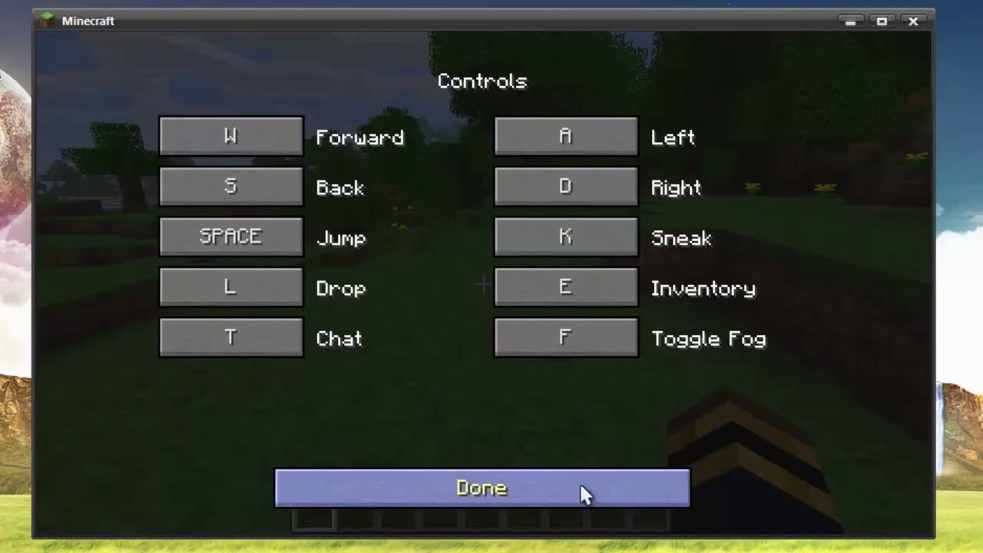
click(568, 347)
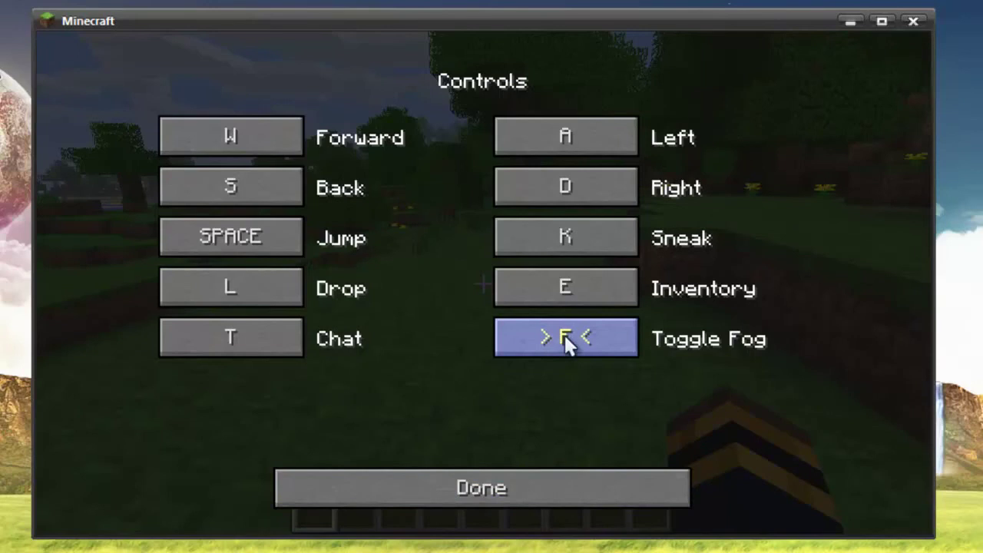
key(h)
click(547, 488)
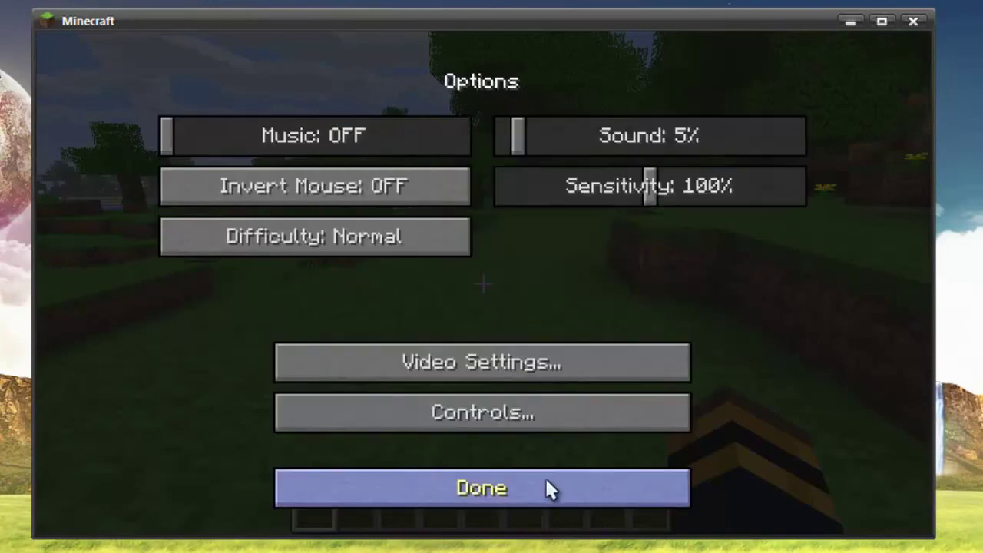
click(478, 483)
Resume the world, toggle flying with F, and fly forward over the grass ridges and trees.
click(520, 185)
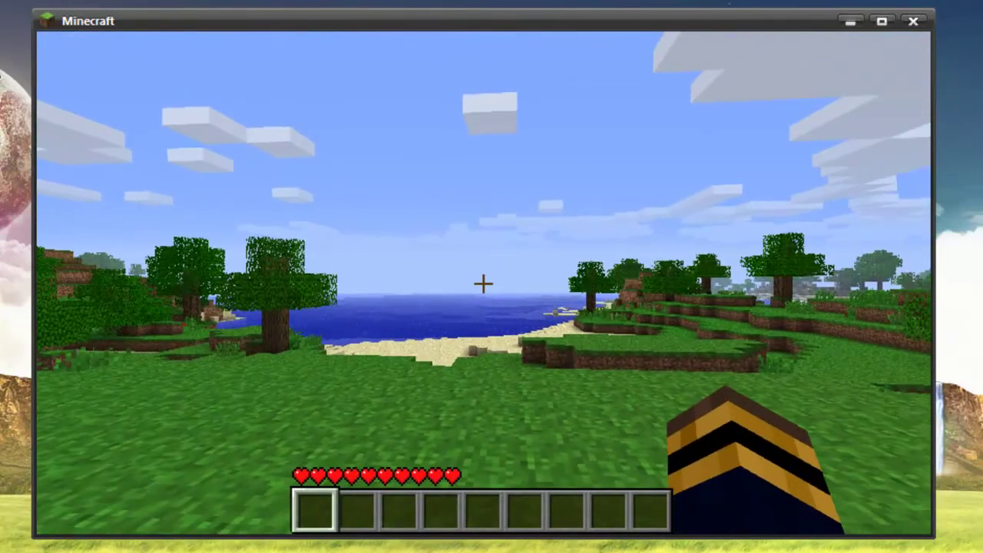
key(f)
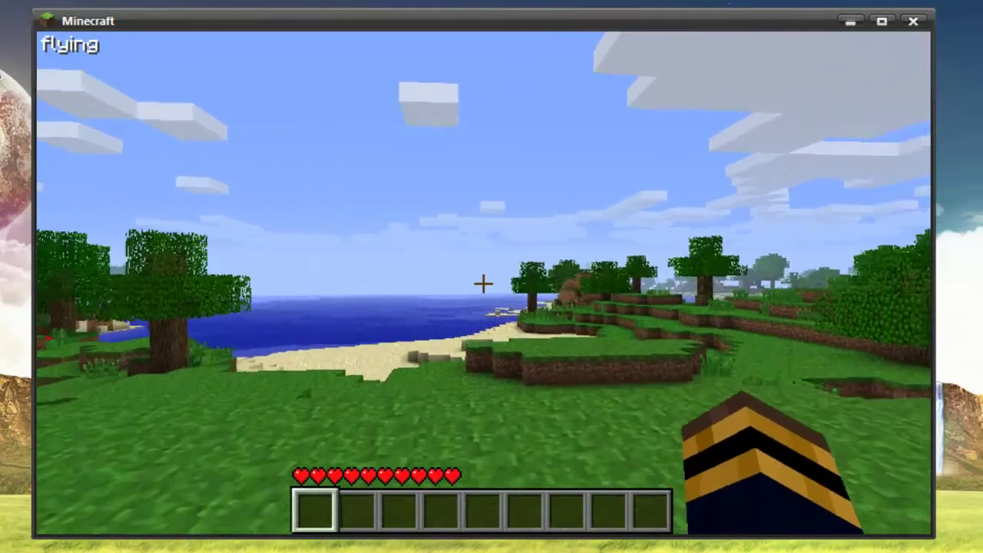
key(w)
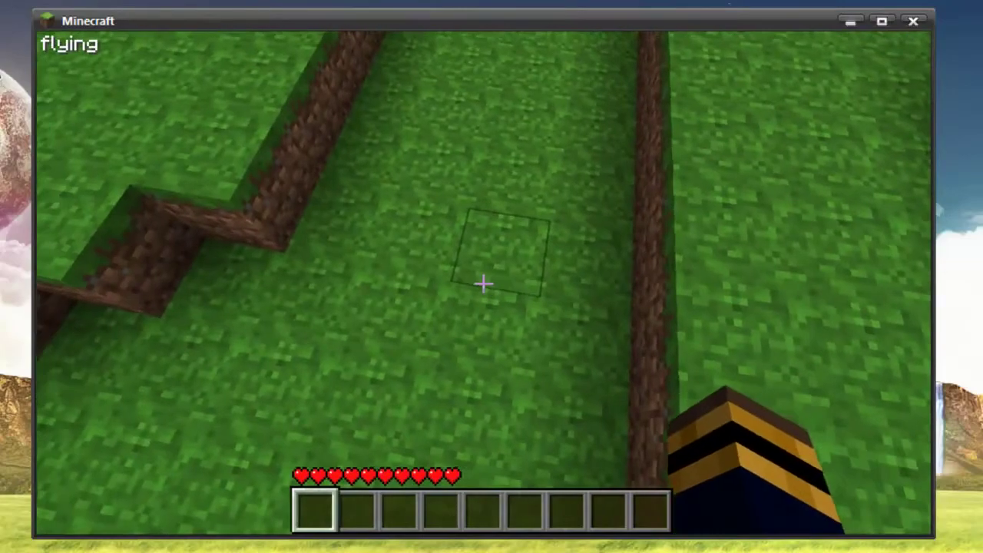
key(w)
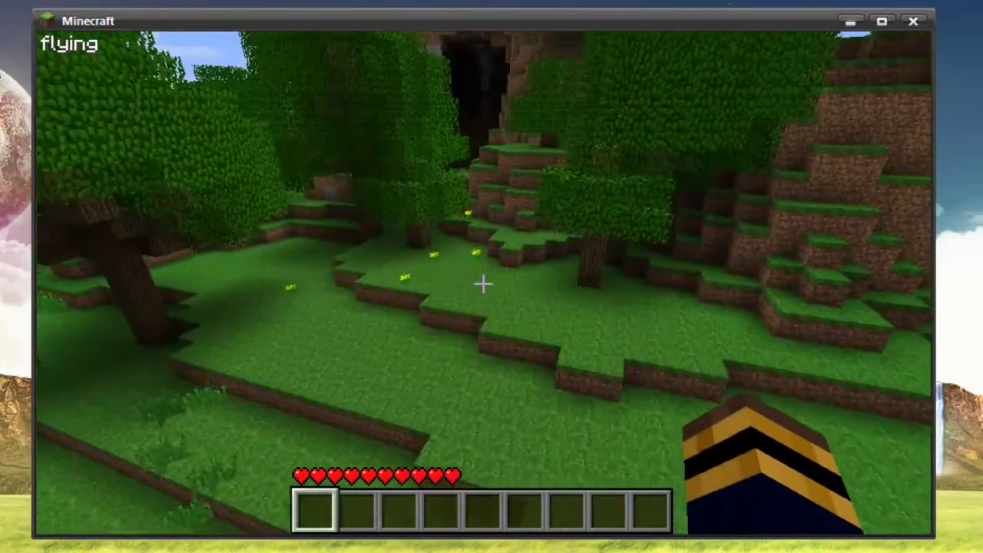